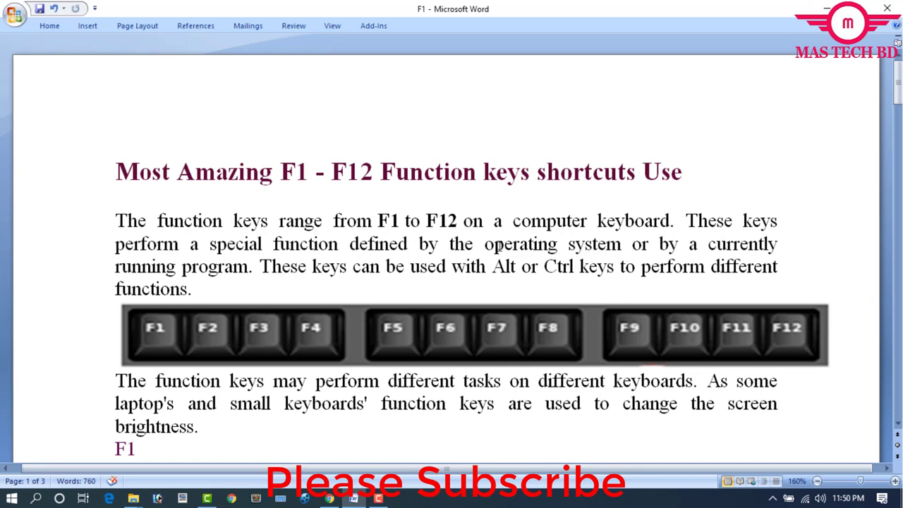
# Step: Highlight part of the intro sentence, deselect it, and scroll down through the document
pyautogui.moveTo(111, 249)
pyautogui.mouseDown()
pyautogui.moveTo(751, 248)
pyautogui.moveTo(557, 268)
pyautogui.moveTo(248, 277)
pyautogui.mouseUp()
pyautogui.click(272, 271)
pyautogui.scroll(-2, 296, 314)
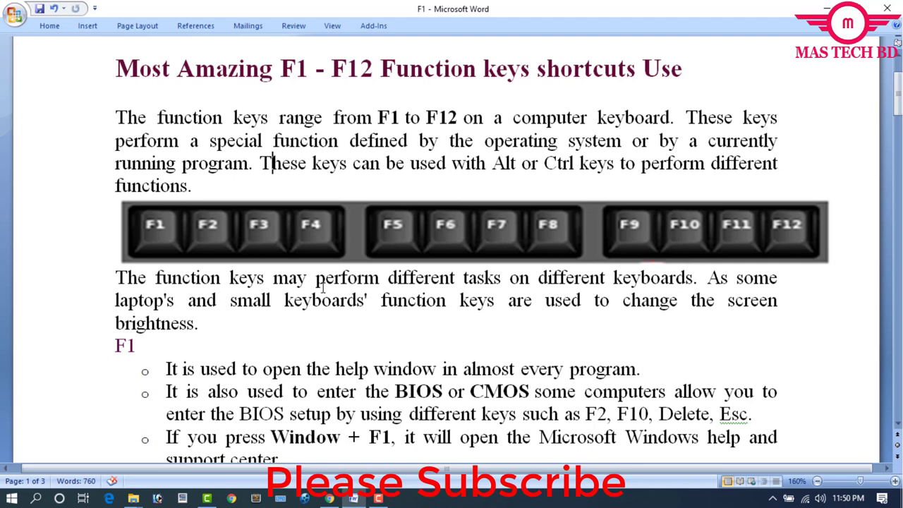
pyautogui.scroll(-1, 323, 288)
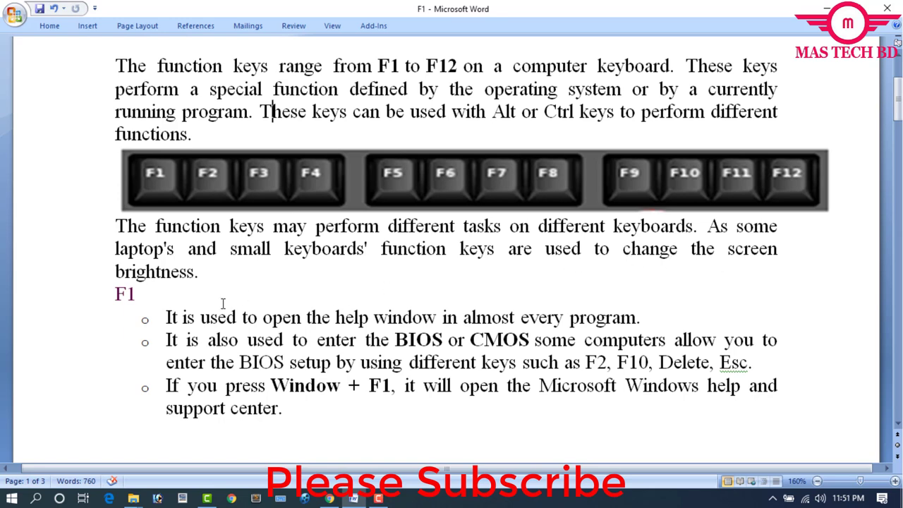
pyautogui.scroll(-1, 131, 297)
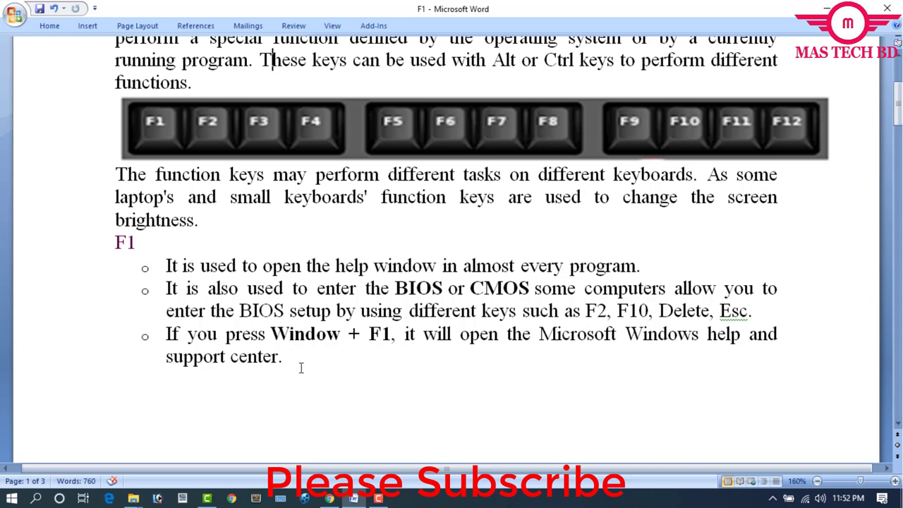
# Step: Bring up Windows help in Edge with F1 and zoom the Bing results in and out
pyautogui.press('super+F1')
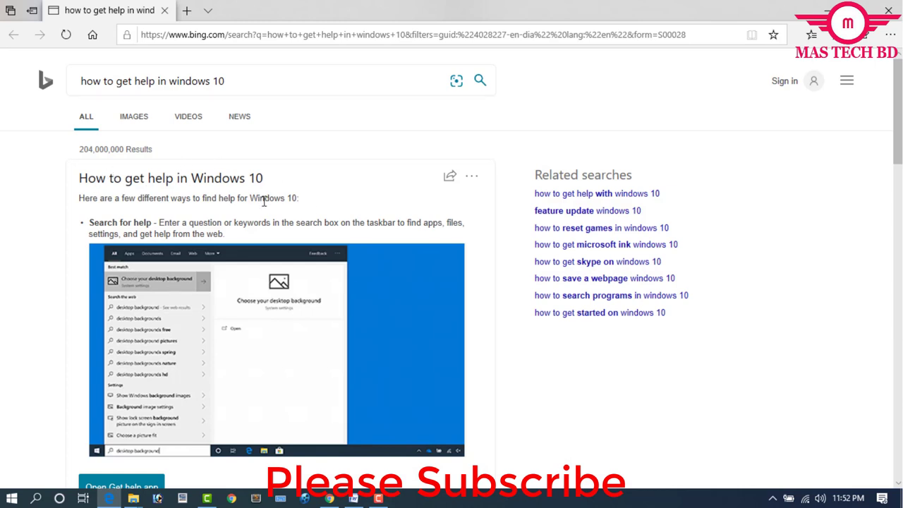
pyautogui.keyDown('ctrl'); pyautogui.scroll(1, 255, 173); pyautogui.keyUp('ctrl')
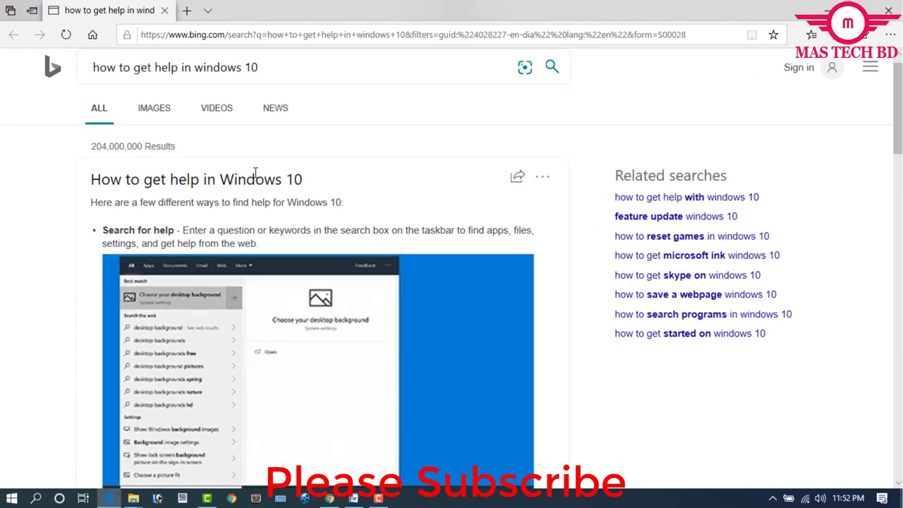
pyautogui.keyDown('ctrl'); pyautogui.scroll(1, 261, 180); pyautogui.keyUp('ctrl')
pyautogui.keyDown('ctrl'); pyautogui.scroll(-1, 279, 192); pyautogui.keyUp('ctrl')
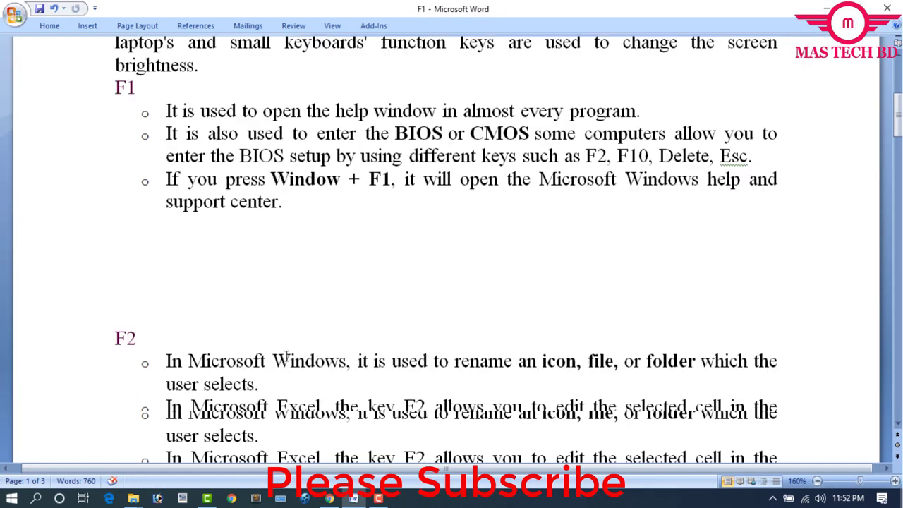
pyautogui.scroll(-2, 199, 260)
# Step: Scroll down past the F2 bullets to the F3 heading
pyautogui.scroll(-1, 199, 260)
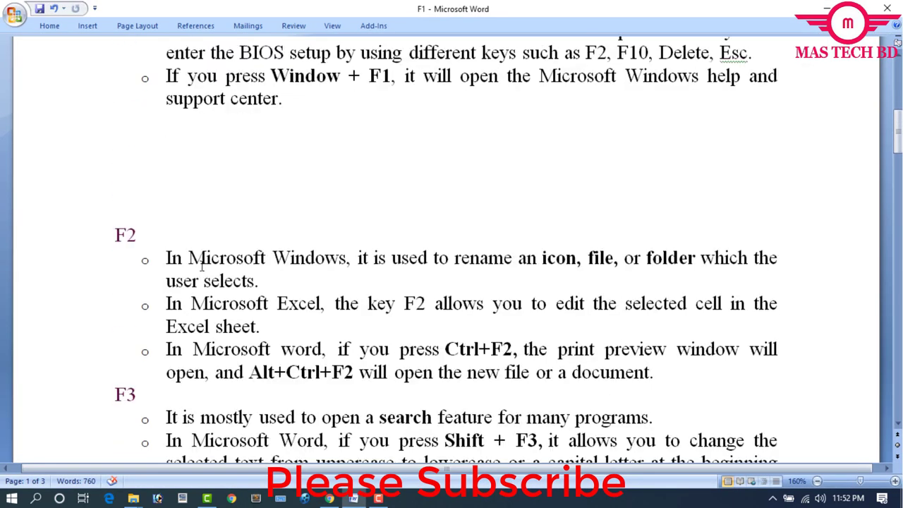
pyautogui.scroll(-3, 199, 258)
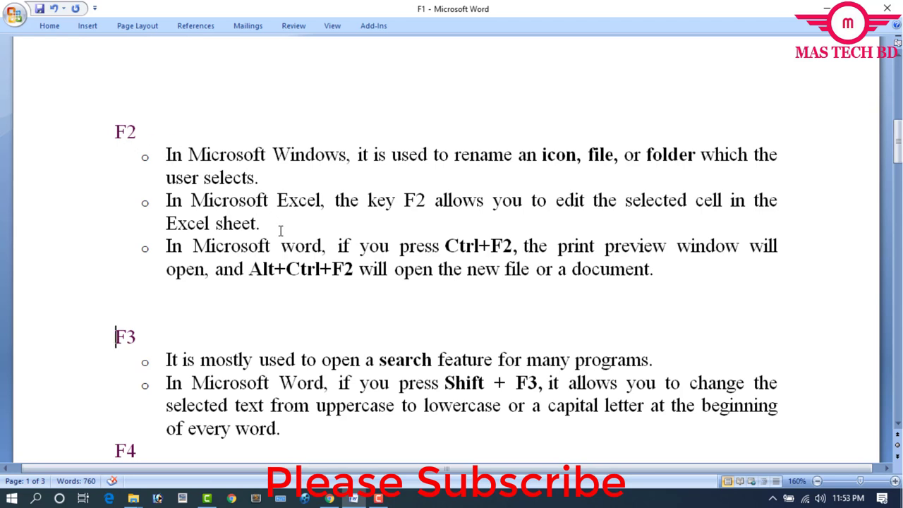
# Step: Bring the Explorer window forward, return to the channel +Youtube folder, then minimize it
pyautogui.click(133, 498)
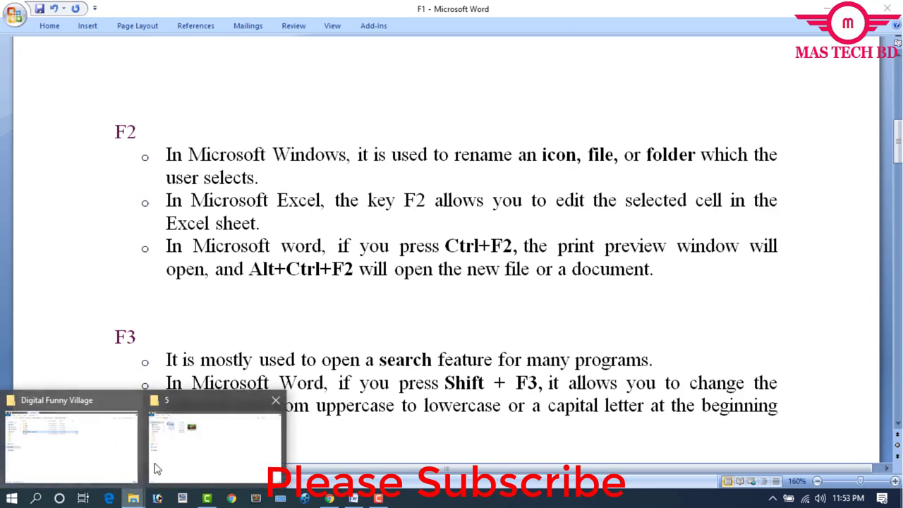
pyautogui.click(105, 441)
pyautogui.click(14, 45)
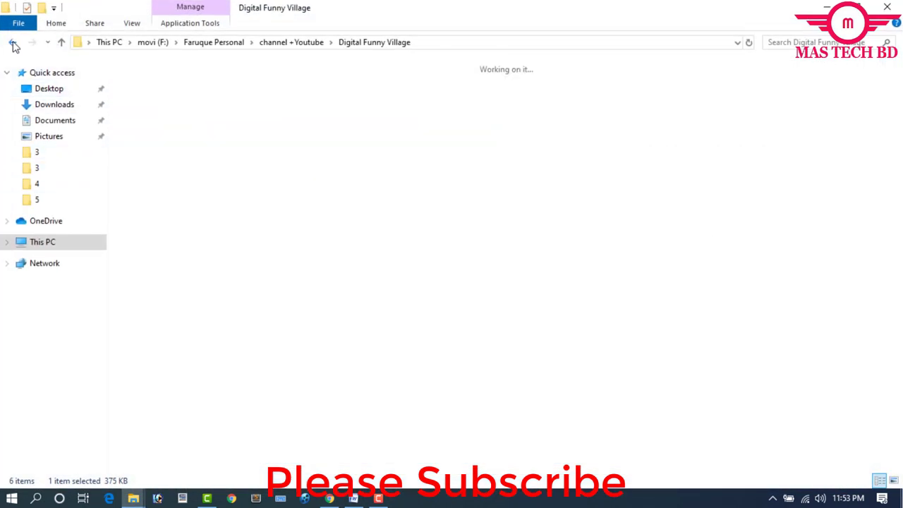
pyautogui.click(141, 111)
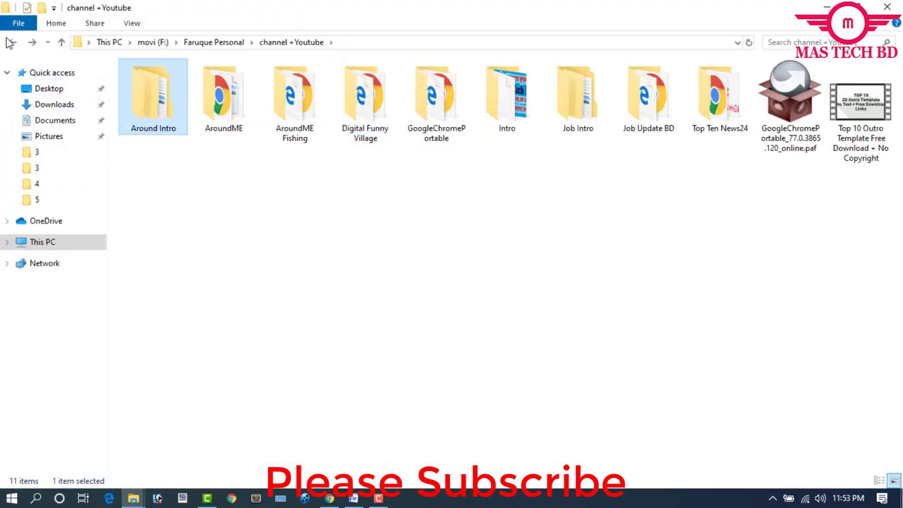
pyautogui.click(828, 7)
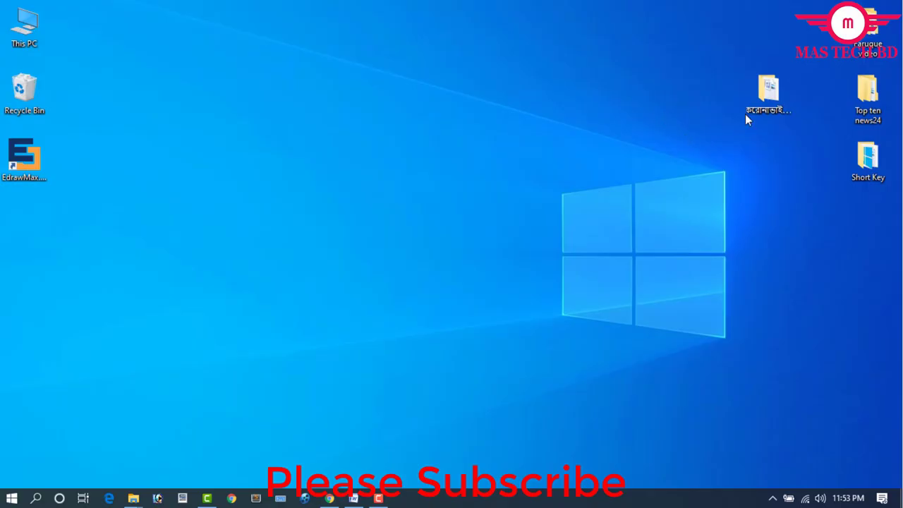
# Step: Create a folder on the desktop, keeping the default name New folder
pyautogui.rightClick(452, 121)
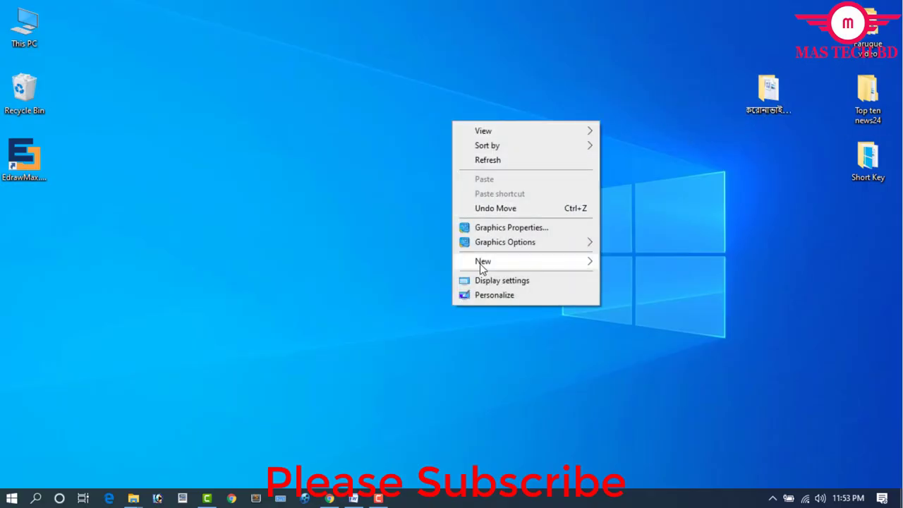
pyautogui.moveTo(482, 261)
pyautogui.click(626, 266)
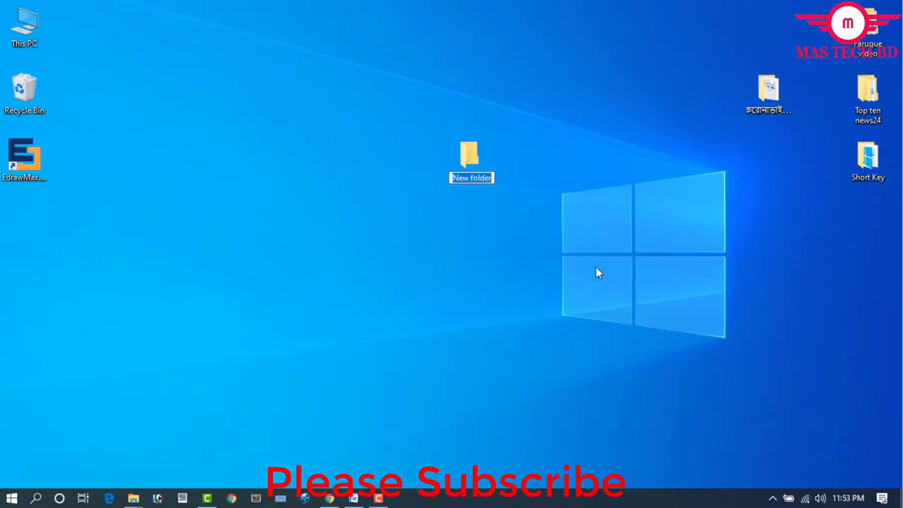
pyautogui.press('Return')
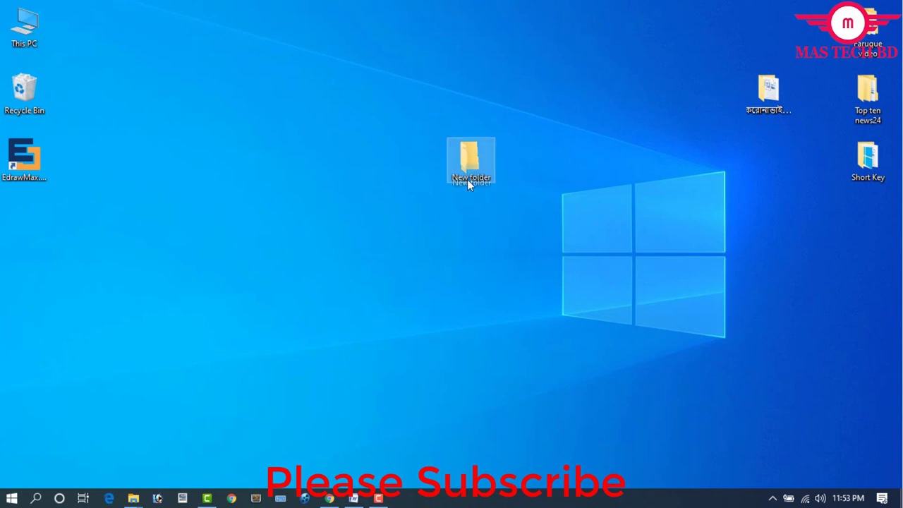
pyautogui.keyDown('ctrl'); pyautogui.scroll(2, 465, 220); pyautogui.keyUp('ctrl')
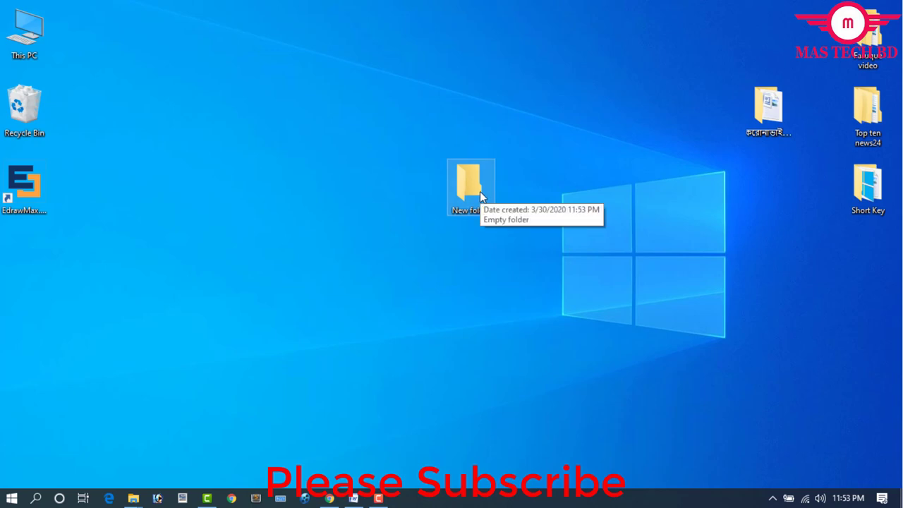
# Step: Put New folder's name into rename mode, first via its menu, then with F2
pyautogui.rightClick(480, 196)
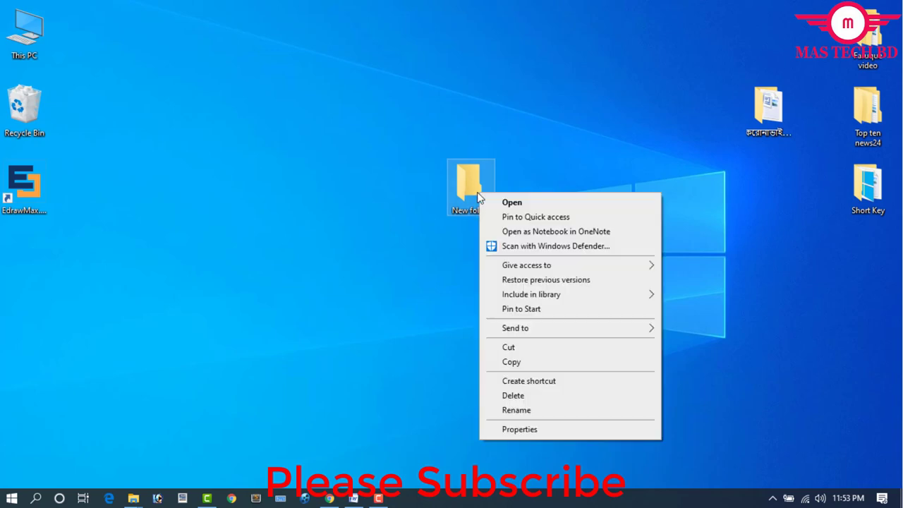
pyautogui.click(515, 412)
pyautogui.press('Return')
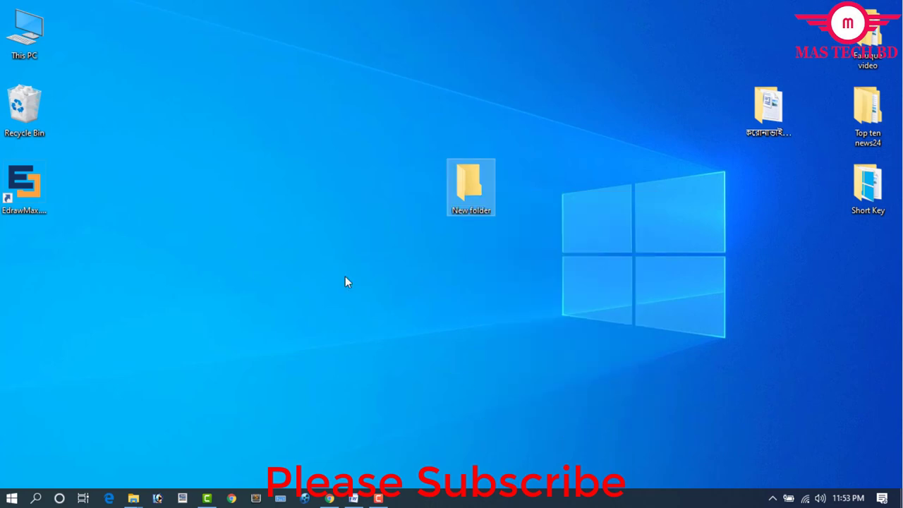
pyautogui.click(316, 250)
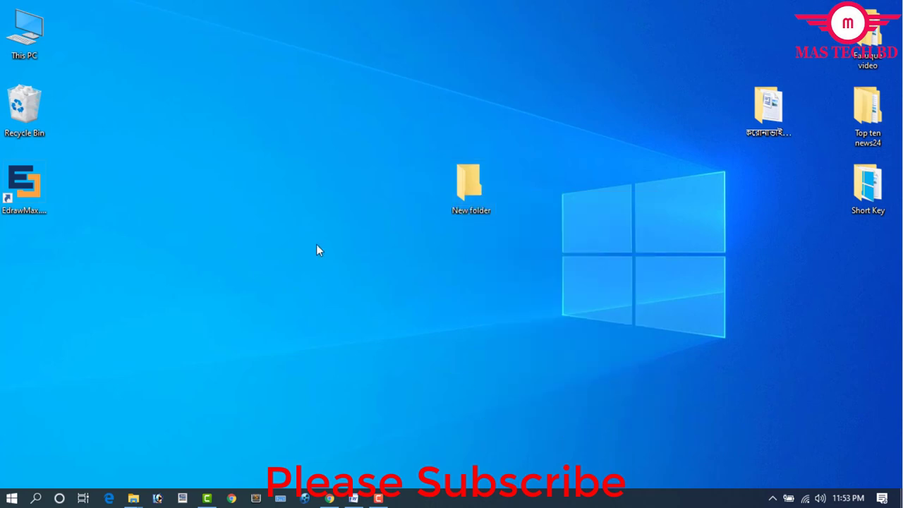
pyautogui.click(474, 204)
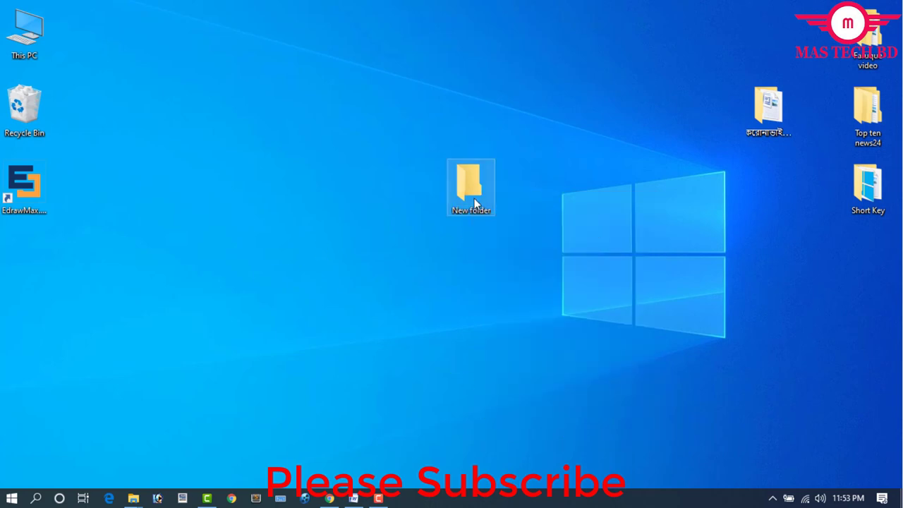
pyautogui.press('F2')
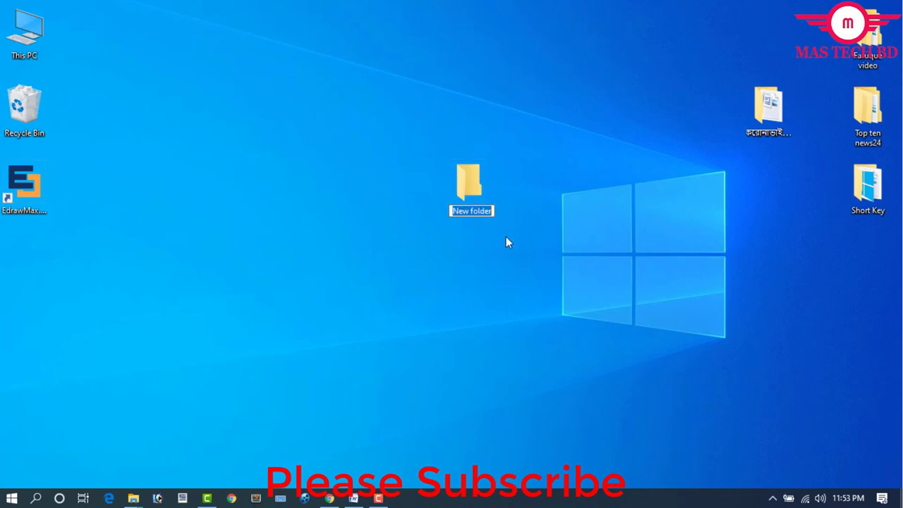
pyautogui.keyDown('ctrl'); pyautogui.scroll(2, 514, 226); pyautogui.keyUp('ctrl')
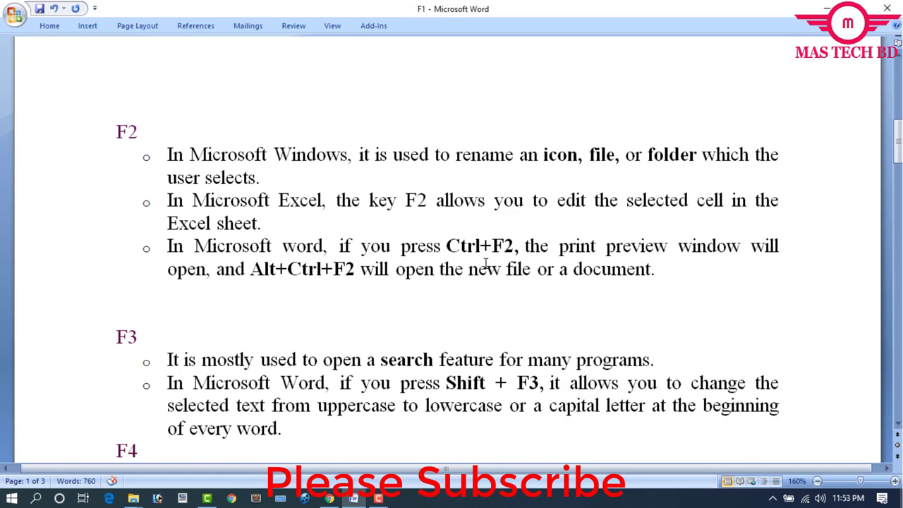
pyautogui.hotkey('ctrl', 'F2')
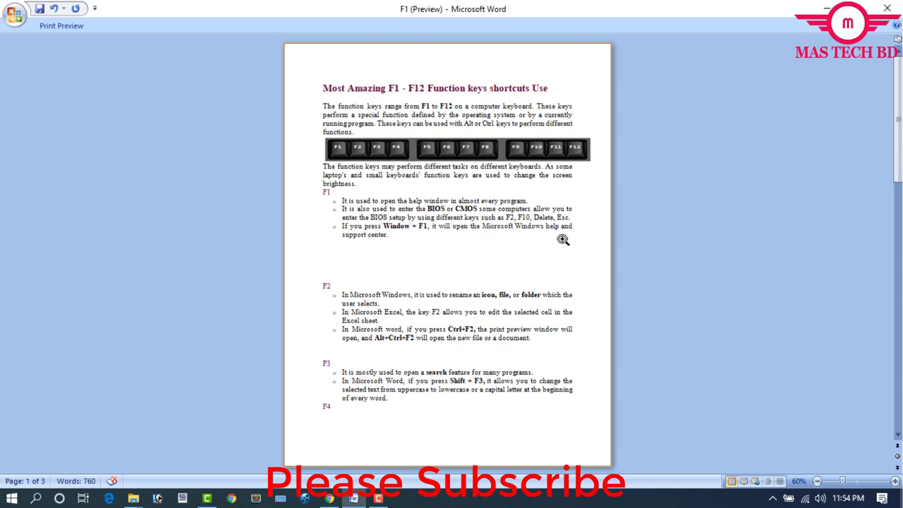
pyautogui.hotkey('ctrl', 'F2')
pyautogui.scroll(3, 318, 293)
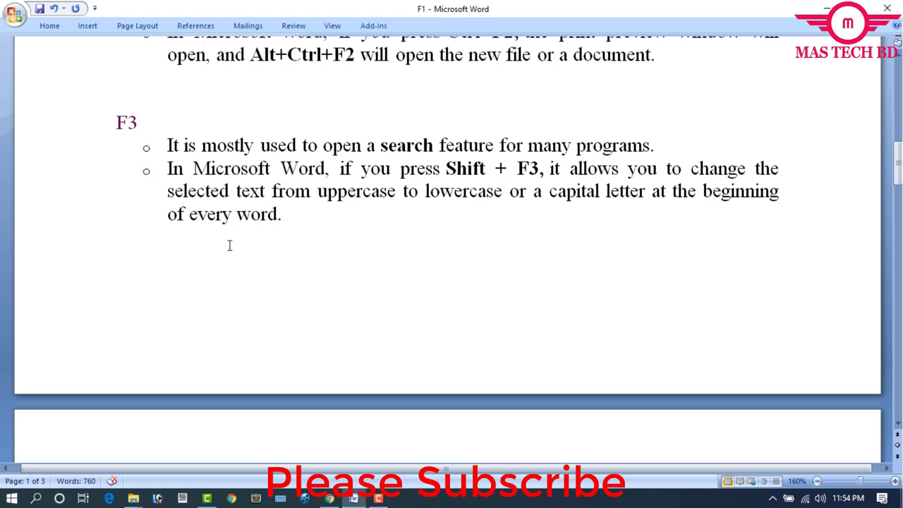
# Step: Select both F3 bullets and cycle them with Shift+F3 from uppercase to lowercase to sentence case
pyautogui.scroll(-1, 292, 235)
pyautogui.scroll(1, 290, 244)
pyautogui.moveTo(285, 219); pyautogui.dragTo(164, 157)
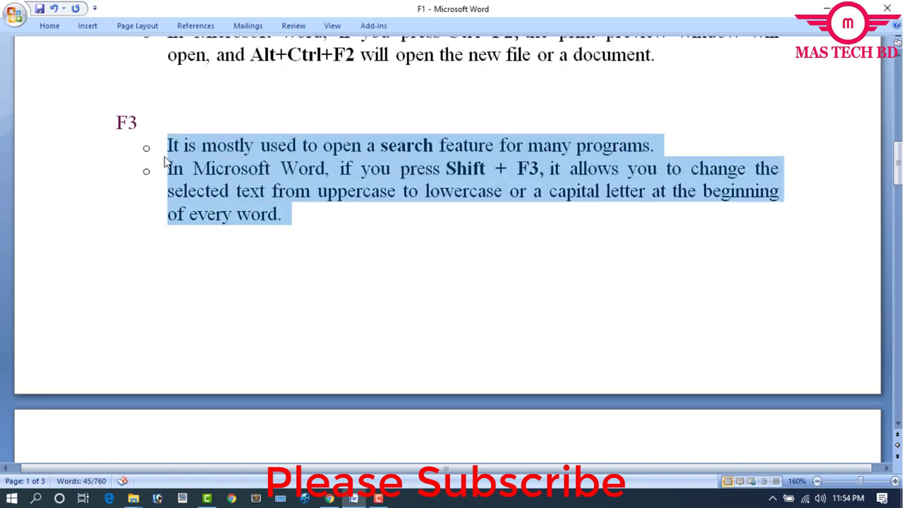
pyautogui.hotkey('shift', 'F3')
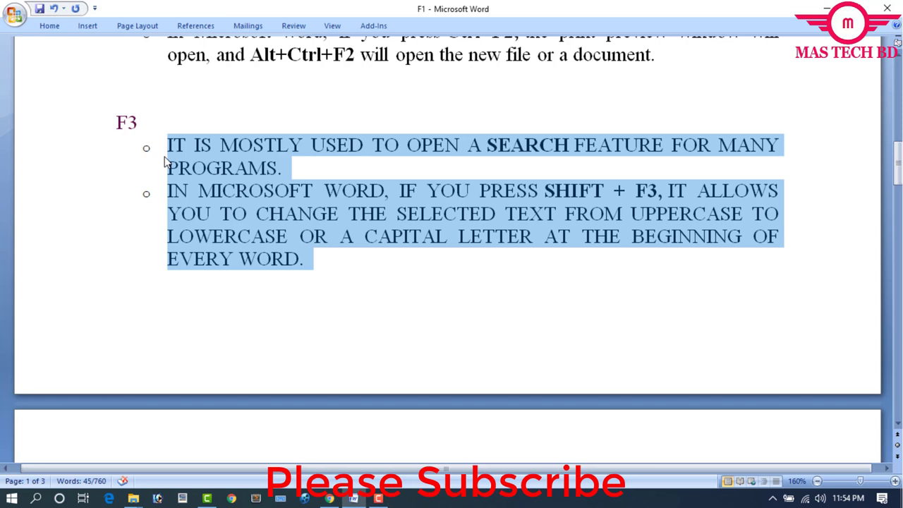
pyautogui.hotkey('shift', 'F3')
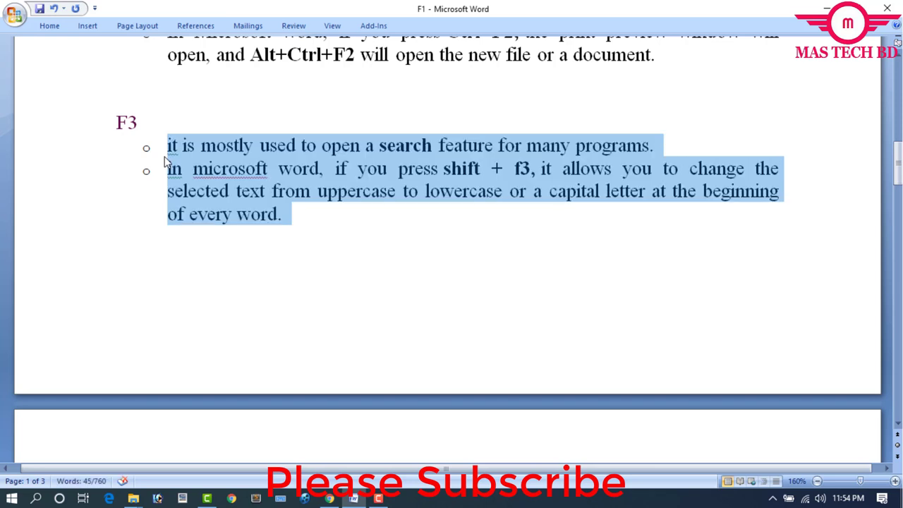
pyautogui.hotkey('shift', 'F3')
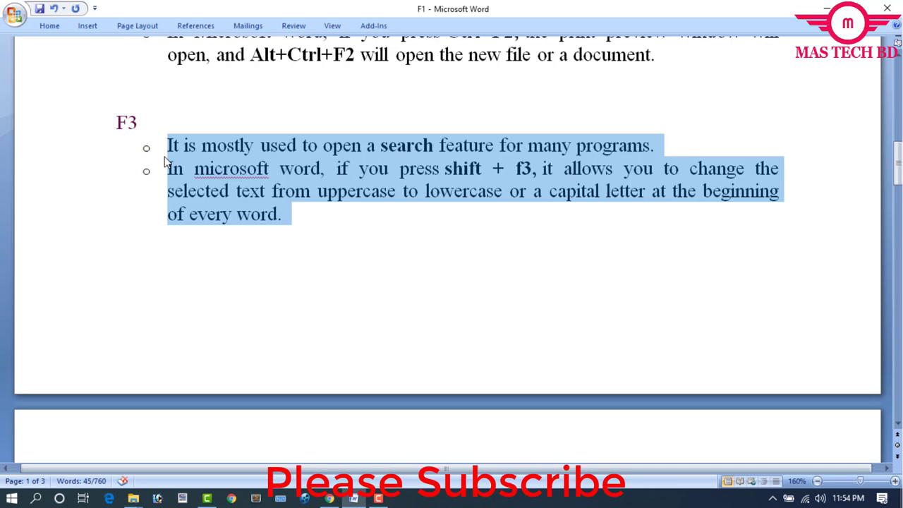
pyautogui.click(166, 162)
pyautogui.scroll(-6, 353, 212)
pyautogui.scroll(-3, 504, 254)
# Step: Scroll to the F4 heading and save the document with Ctrl+S
pyautogui.scroll(3, 470, 272)
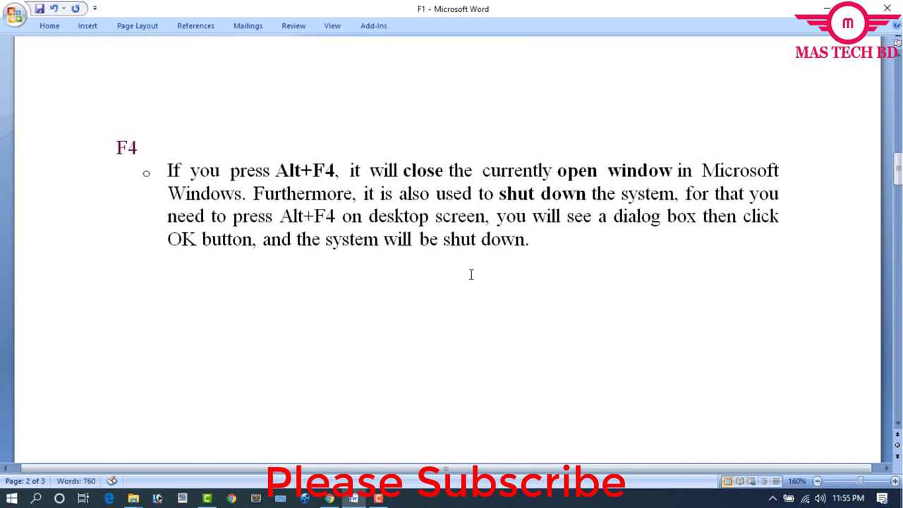
pyautogui.scroll(1, 463, 274)
pyautogui.scroll(-1, 463, 274)
pyautogui.scroll(-1, 163, 155)
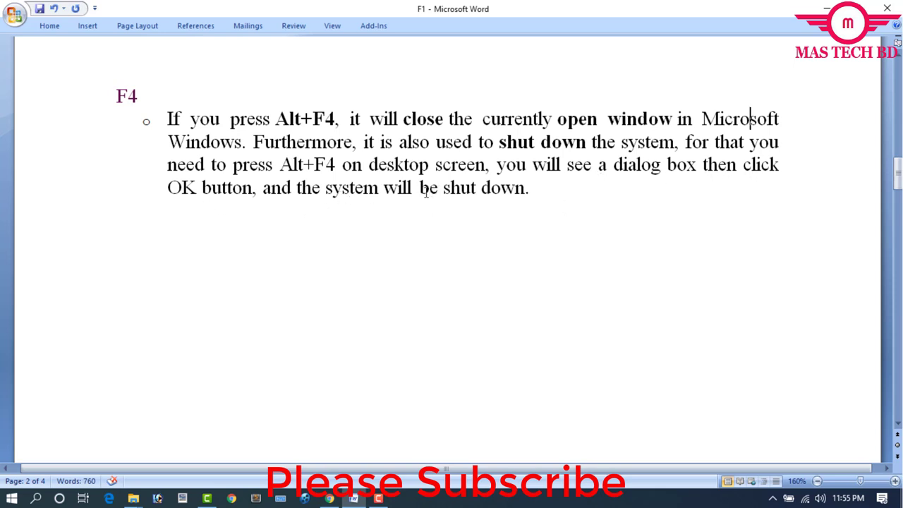
pyautogui.hotkey('ctrl', 's')
# Step: Close Word with Alt+F4, then open Shut Down Windows and try Switch user, Restart, and Shut down
pyautogui.hotkey('alt', 'F4')
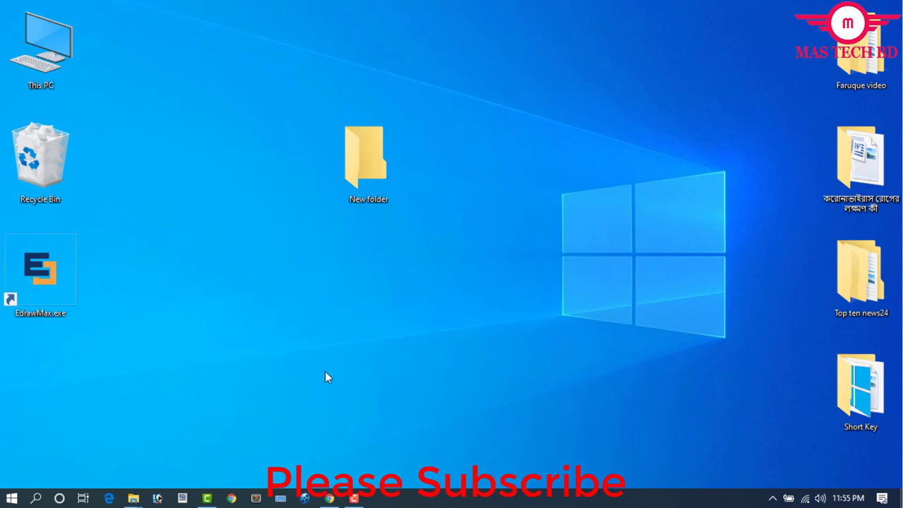
pyautogui.hotkey('alt', 'F4')
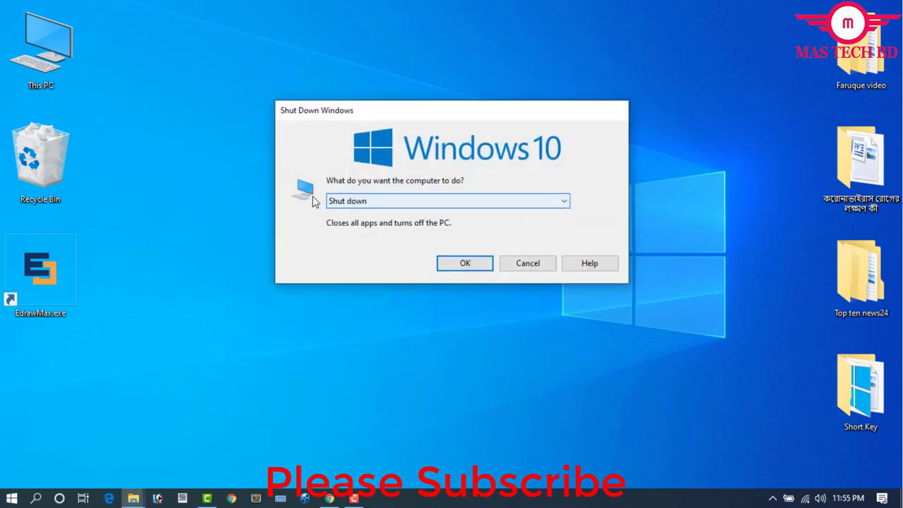
pyautogui.click(456, 208)
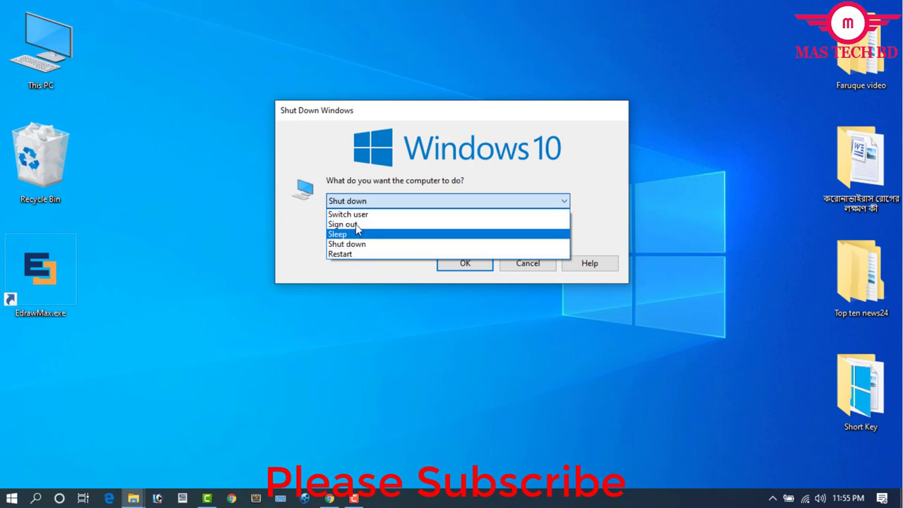
pyautogui.click(358, 214)
pyautogui.click(366, 203)
pyautogui.click(352, 254)
pyautogui.click(365, 201)
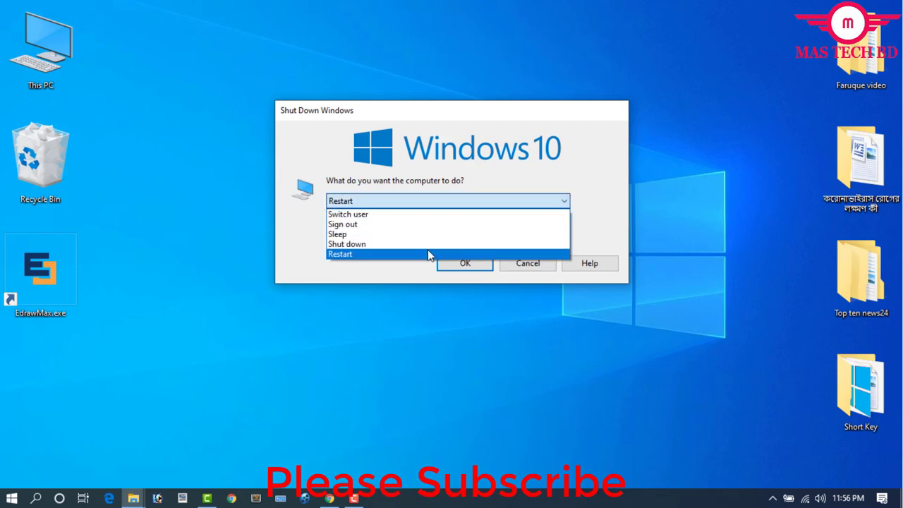
pyautogui.click(445, 243)
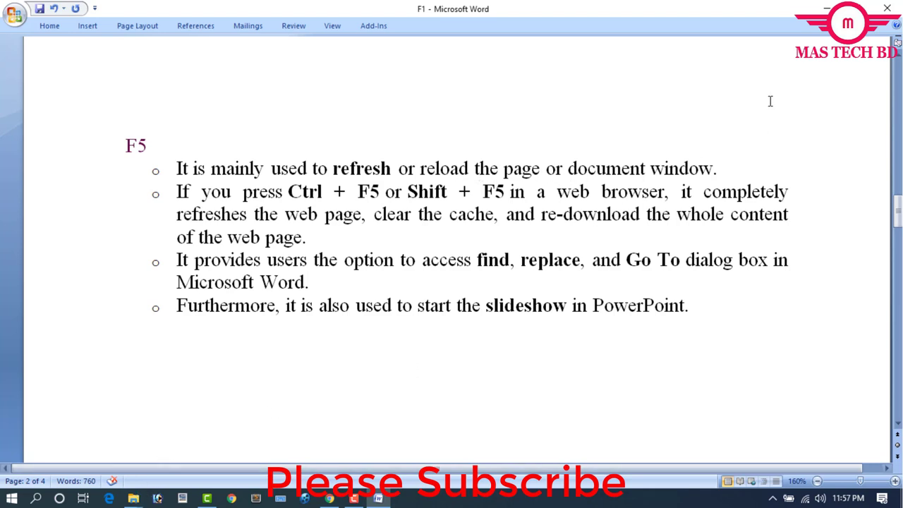
pyautogui.click(827, 9)
pyautogui.click(827, 9)
pyautogui.rightClick(232, 108)
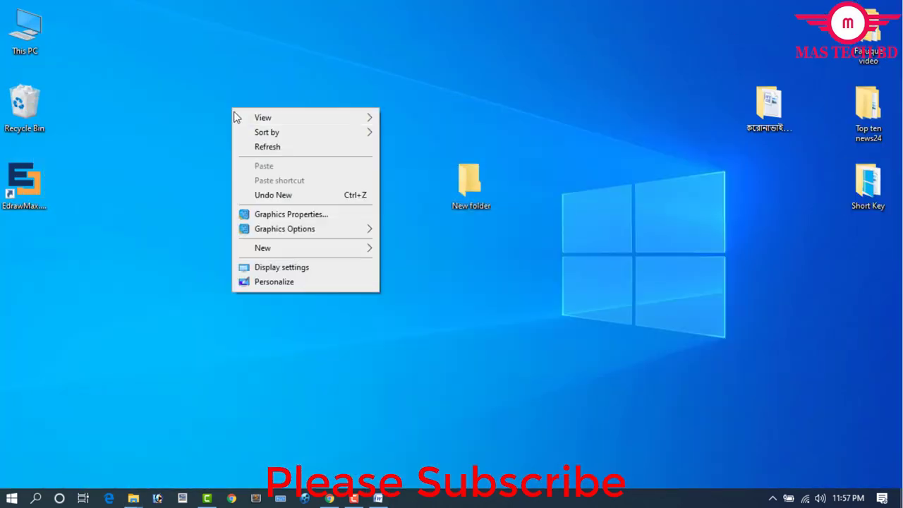
pyautogui.click(269, 146)
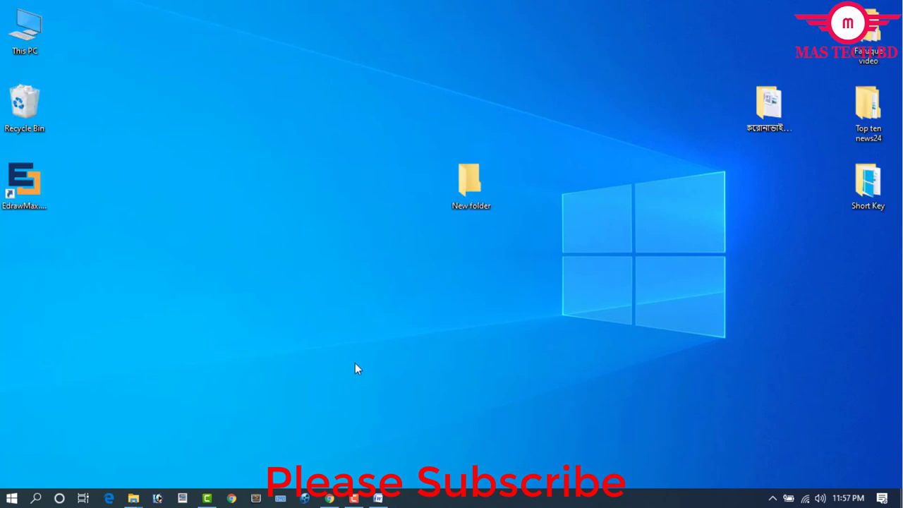
pyautogui.click(378, 498)
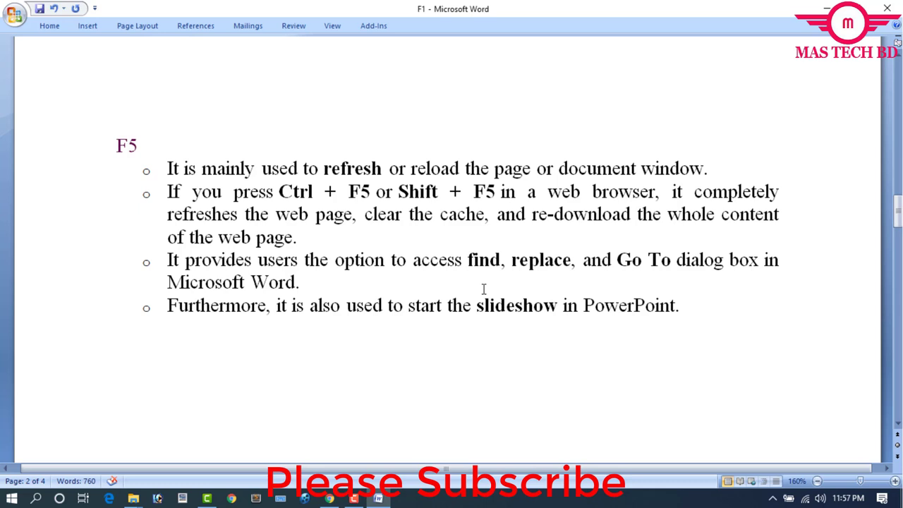
pyautogui.scroll(-5, 485, 289)
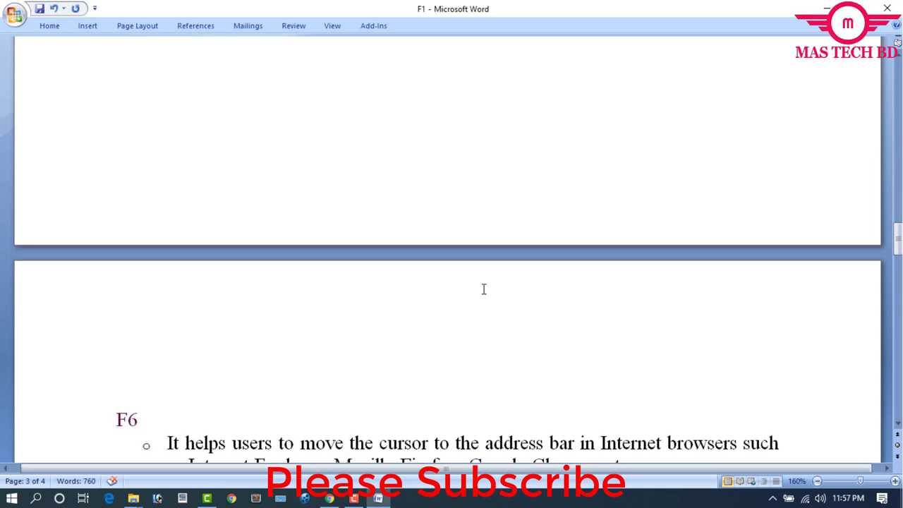
pyautogui.scroll(2, 297, 306)
pyautogui.scroll(4, 300, 300)
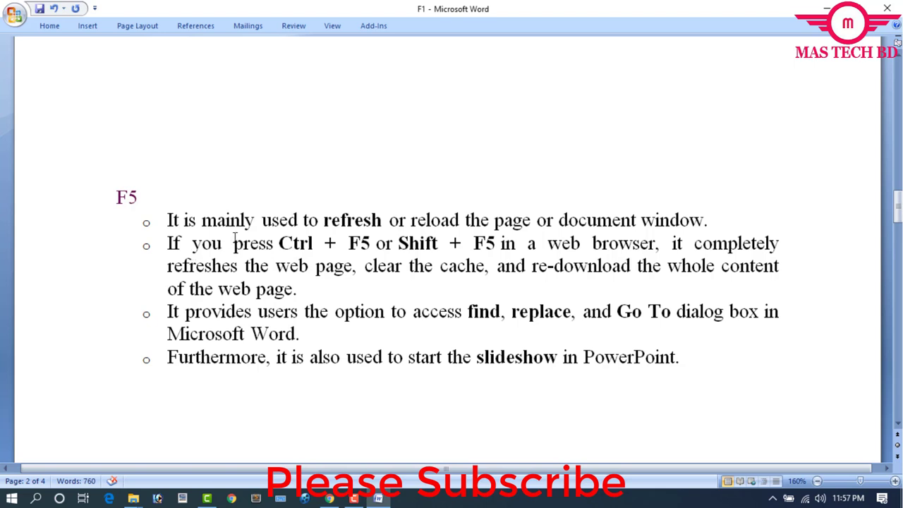
pyautogui.scroll(-1, 235, 243)
pyautogui.scroll(-1, 171, 244)
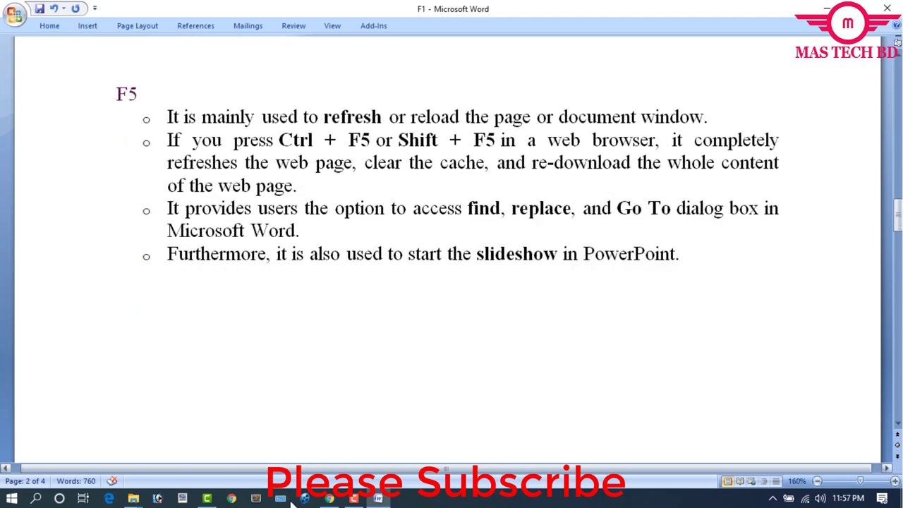
pyautogui.click(332, 500)
# Step: Minimize Word and then Chrome so only the desktop with New folder shows
pyautogui.click(379, 499)
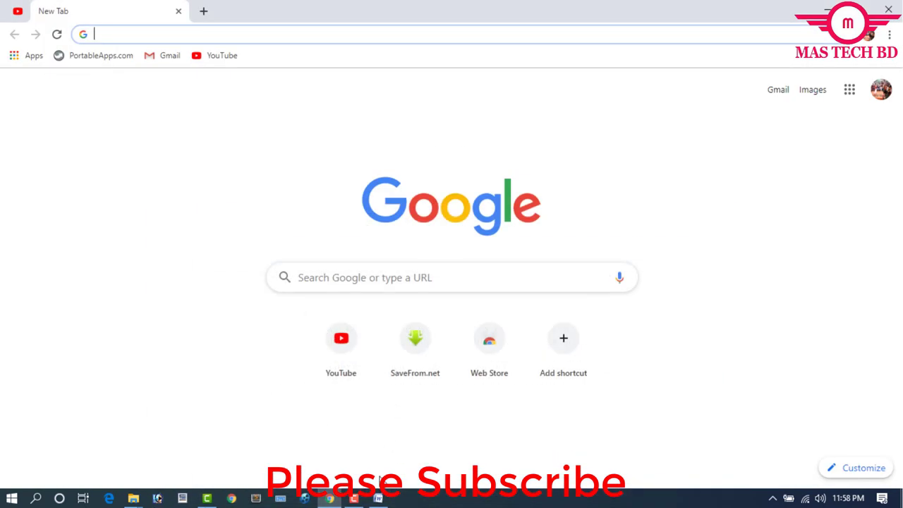
pyautogui.click(379, 498)
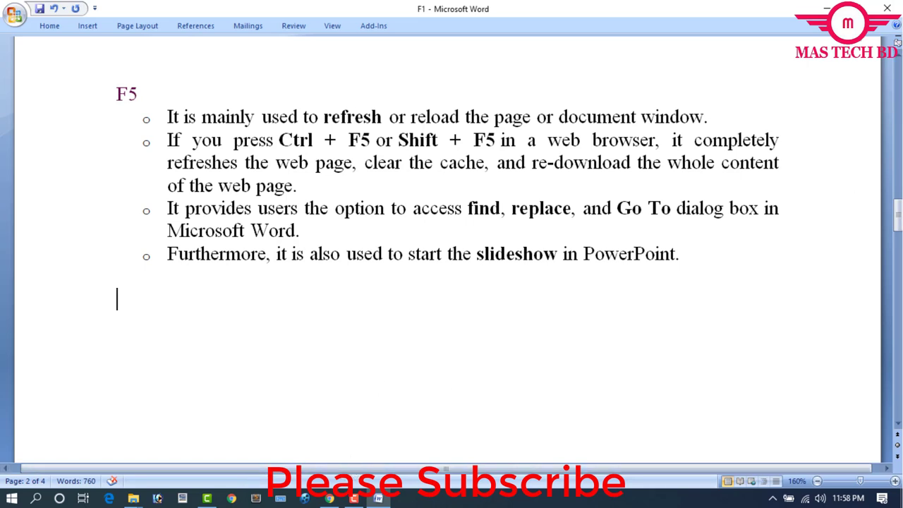
pyautogui.click(828, 9)
pyautogui.click(828, 10)
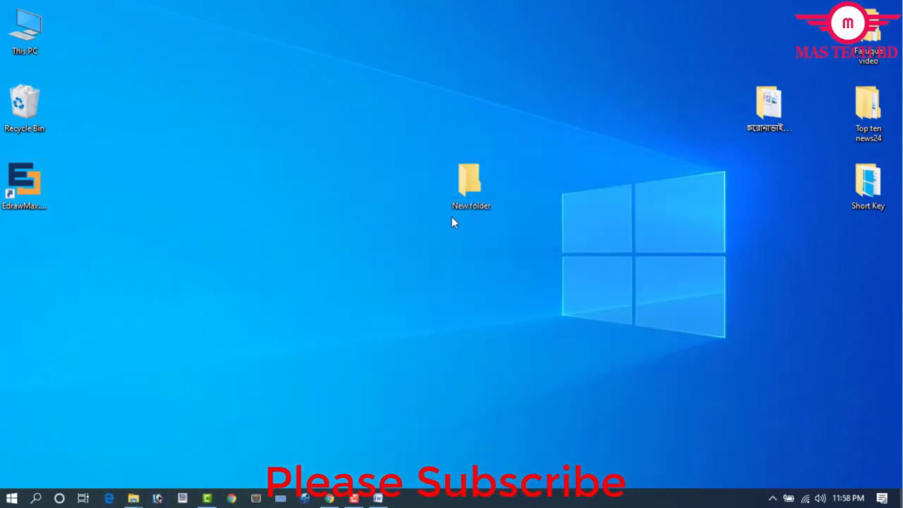
# Step: Inside New folder, create a New Microsoft Office PowerPoint Presentation with the default name, then open it
pyautogui.doubleClick(460, 203)
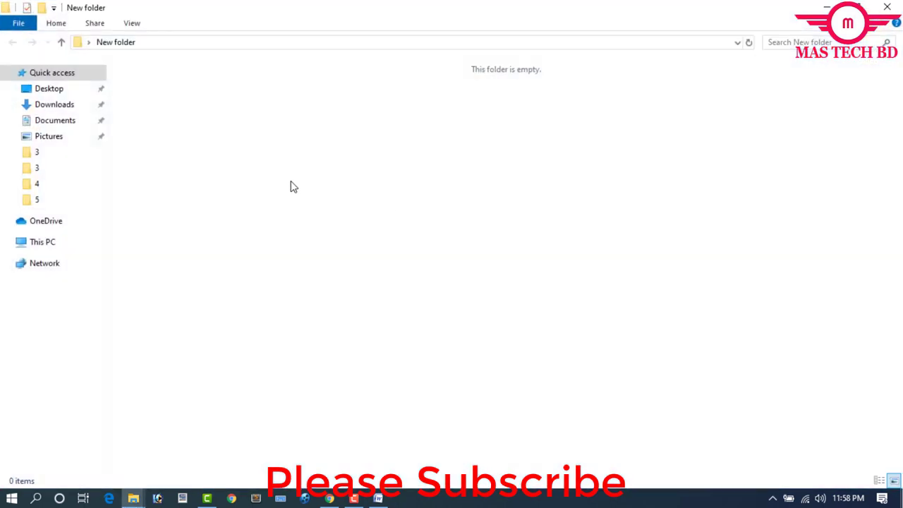
pyautogui.rightClick(282, 176)
pyautogui.moveTo(313, 331)
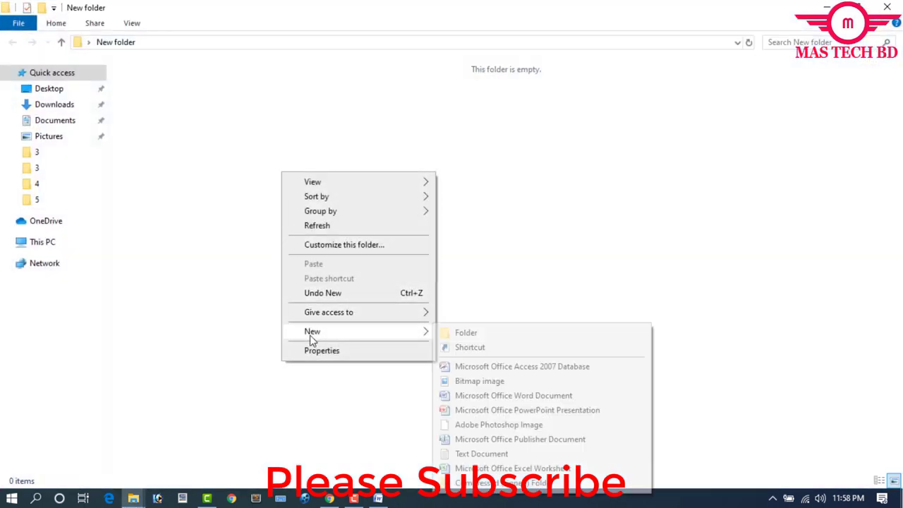
pyautogui.click(503, 415)
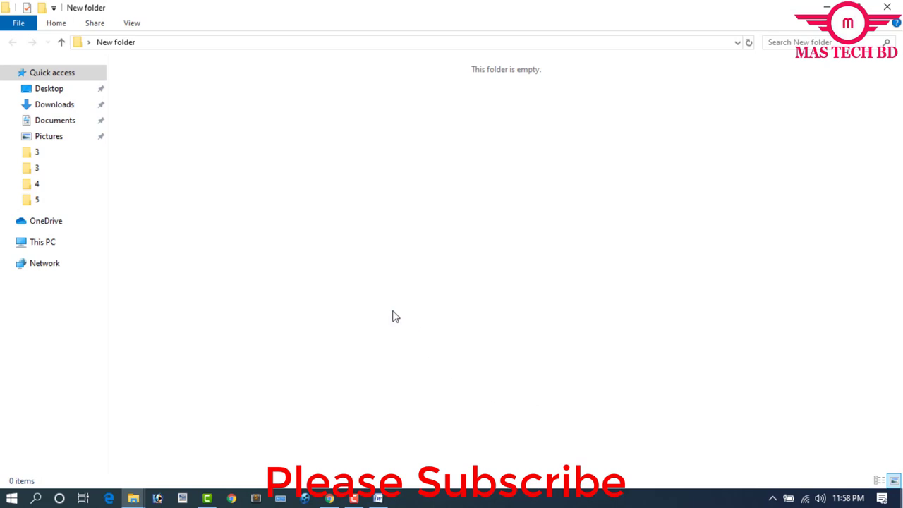
pyautogui.click(336, 255)
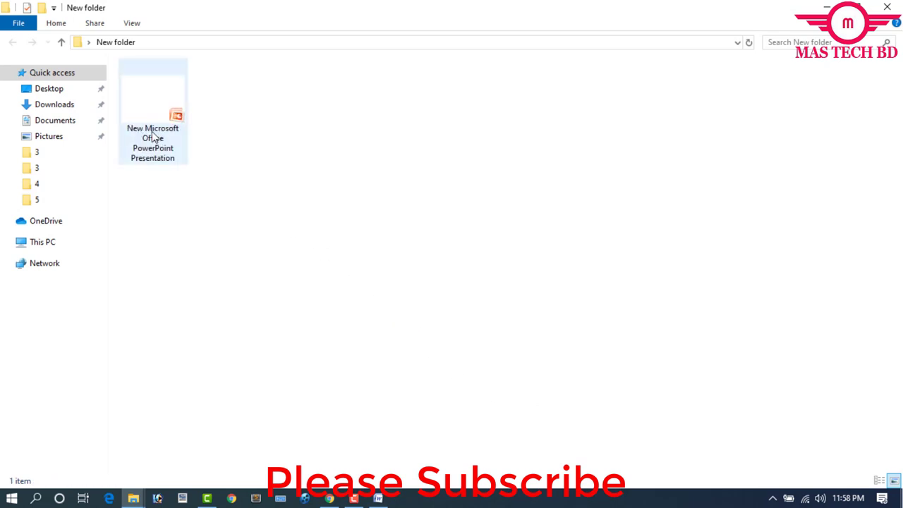
pyautogui.doubleClick(151, 137)
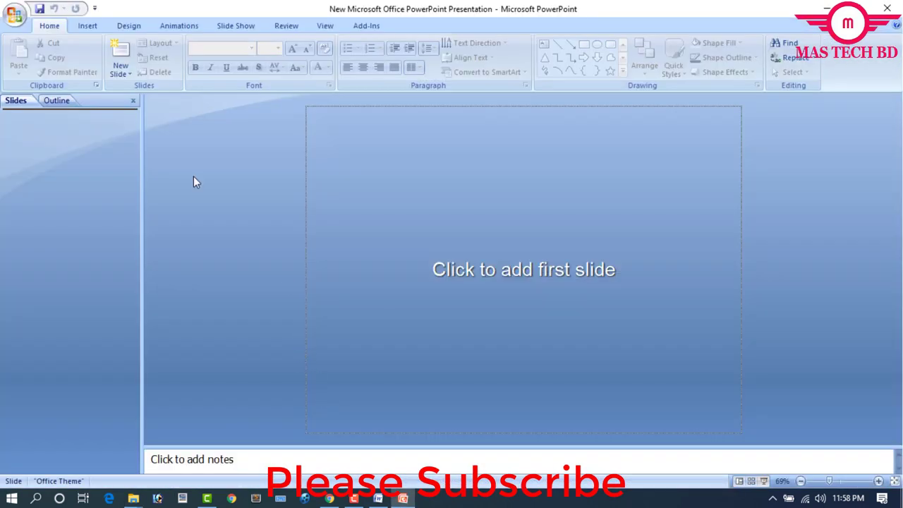
# Step: Add a Title Slide and enter the presenter's full name as its title
pyautogui.click(122, 76)
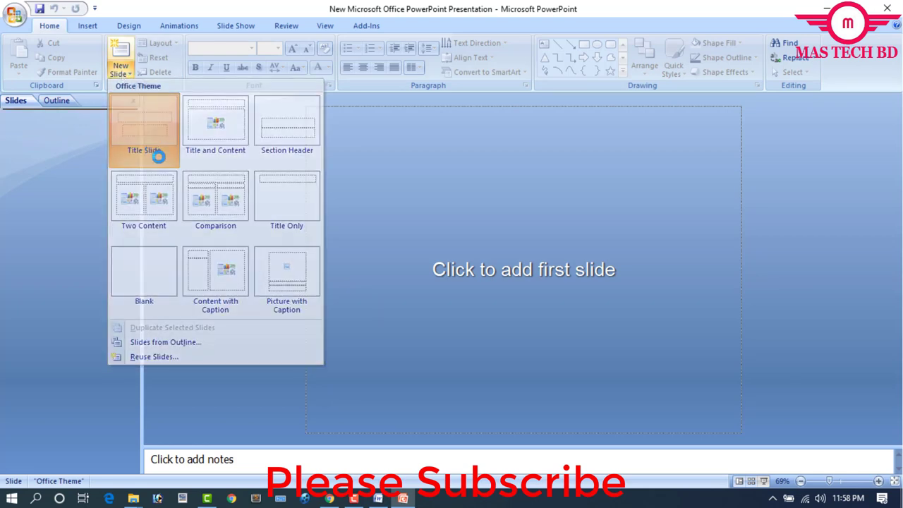
pyautogui.click(127, 153)
pyautogui.click(507, 258)
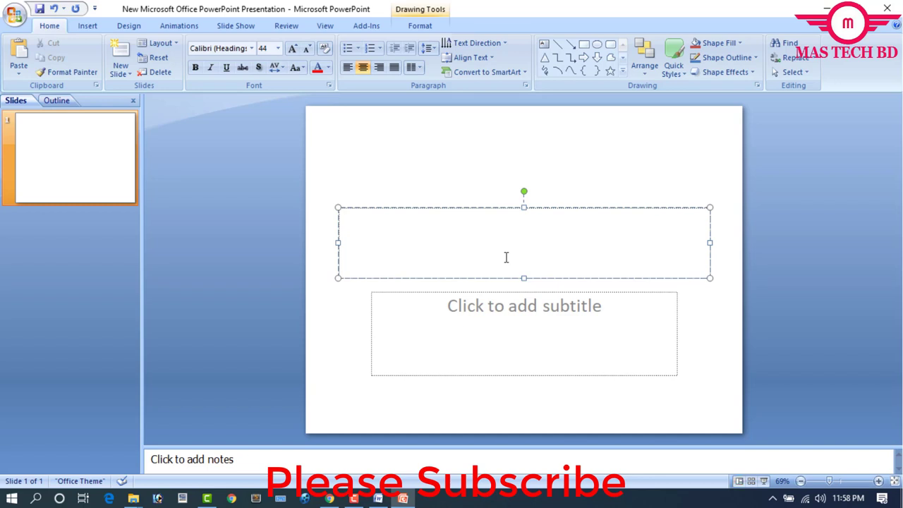
pyautogui.write('Md. Faru')
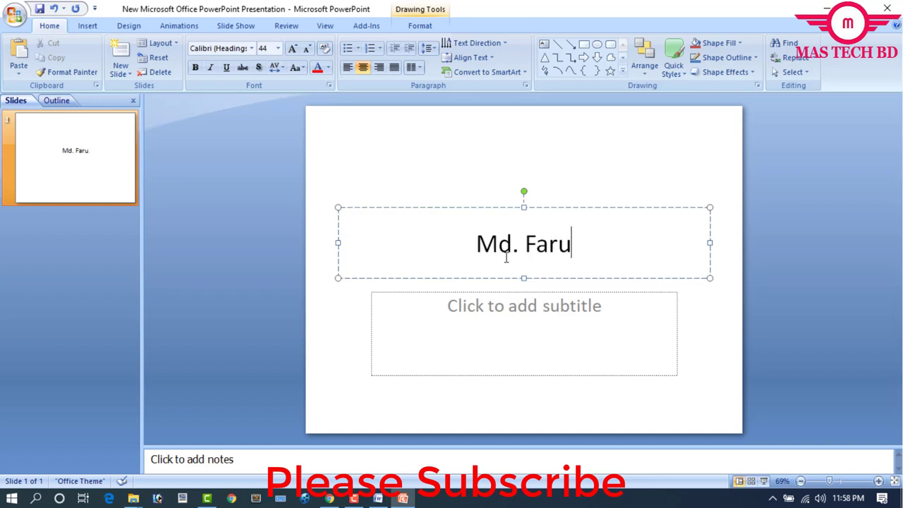
pyautogui.write('que Hos')
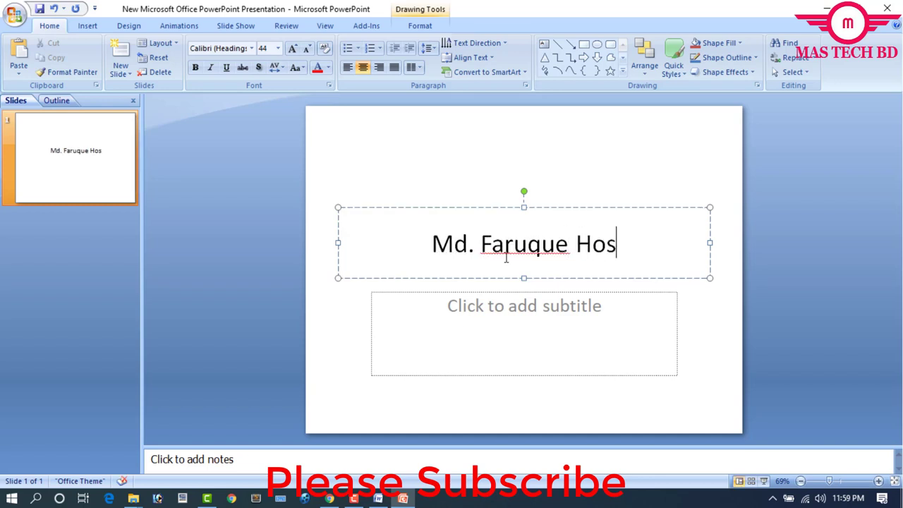
pyautogui.write('sain')
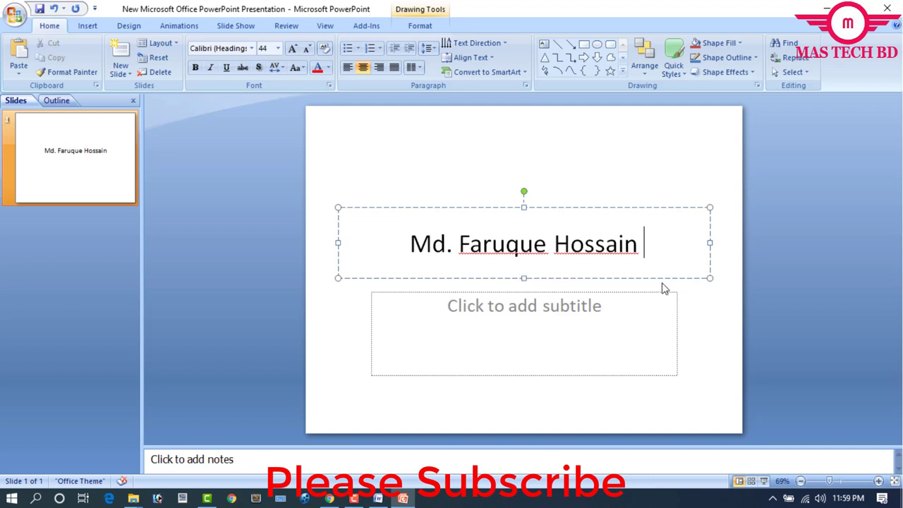
pyautogui.click(729, 294)
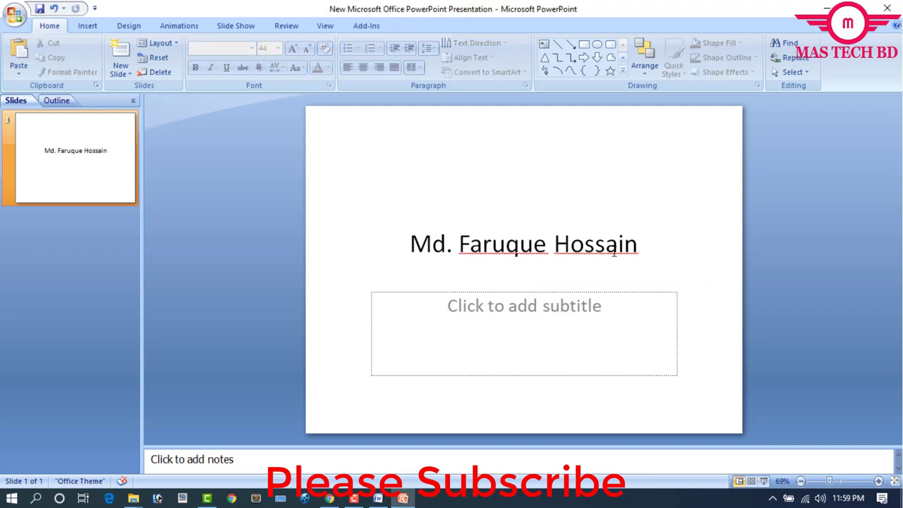
# Step: Play the title slide full-screen with F5, end it with Esc, and Alt+Tab back to Word
pyautogui.press('F5')
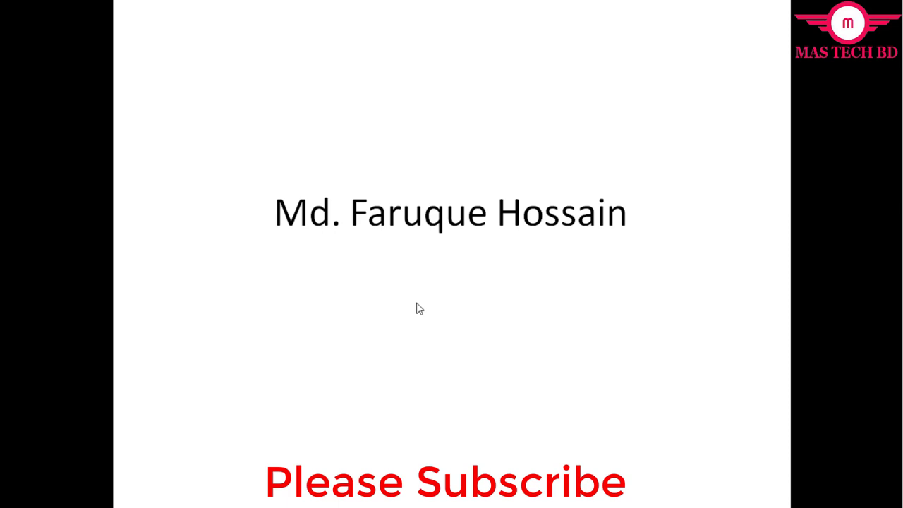
pyautogui.press('Escape')
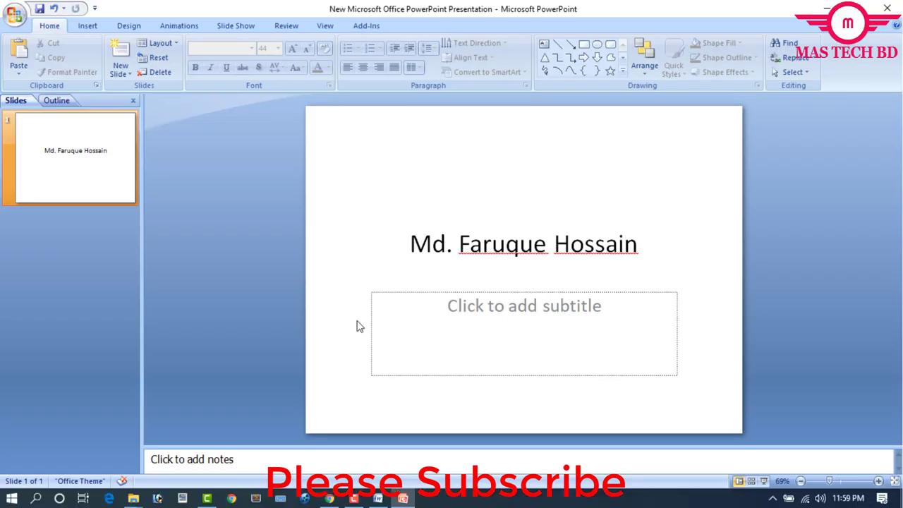
pyautogui.hotkey('alt', 'Tab')
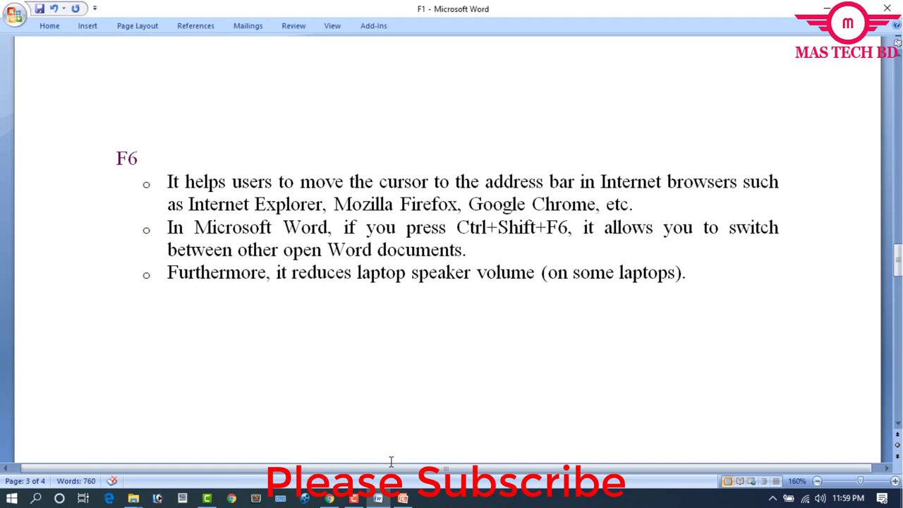
# Step: Bring Chrome's New Tab page forward and cycle focus with F6 through address bar, bookmarks and tabs
pyautogui.click(328, 500)
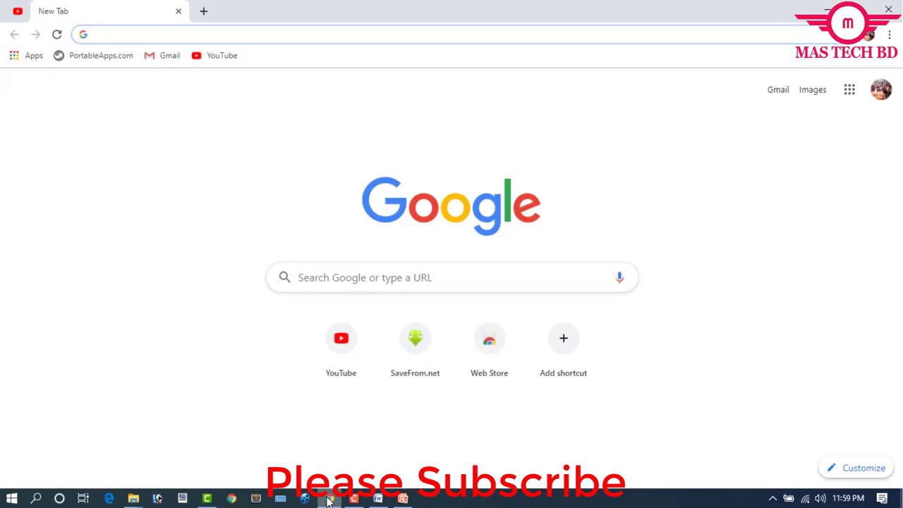
pyautogui.click(330, 426)
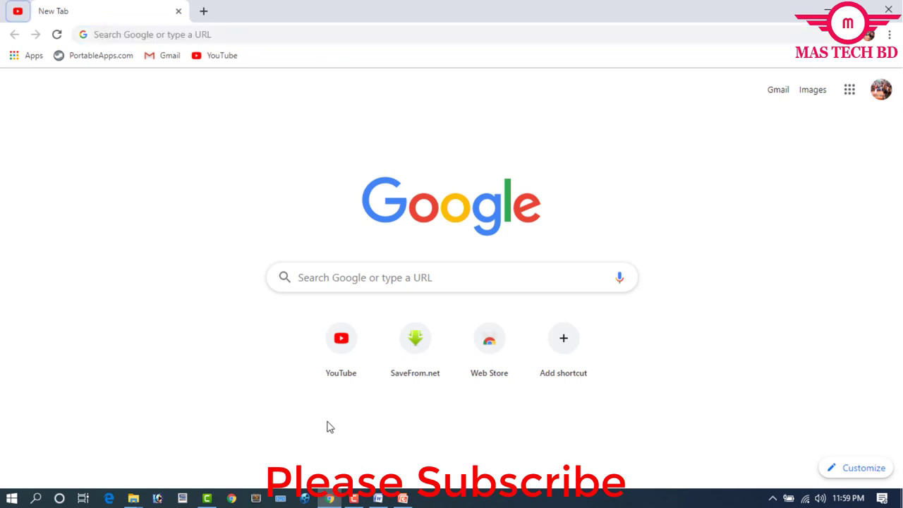
pyautogui.press('F6')
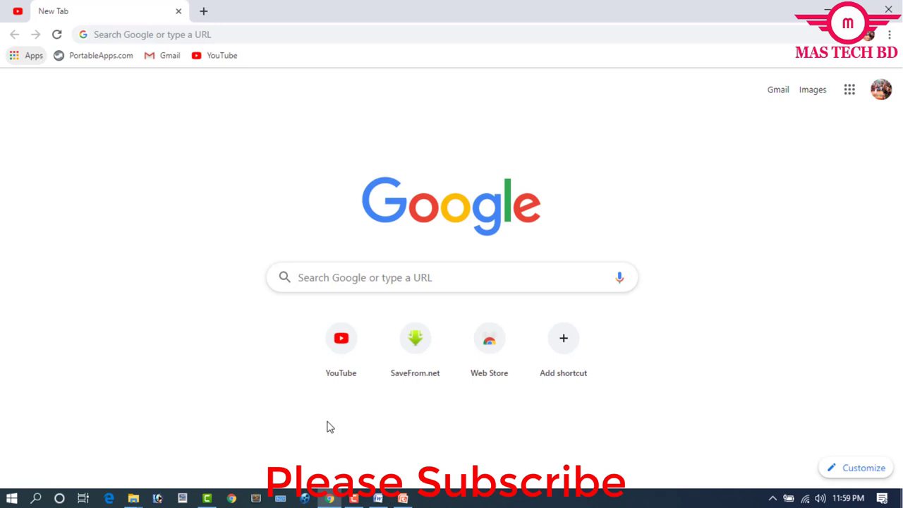
pyautogui.press('F6')
pyautogui.press('F6')
pyautogui.press('F6')
pyautogui.press('F6')
pyautogui.press('F6')
pyautogui.press('F6')
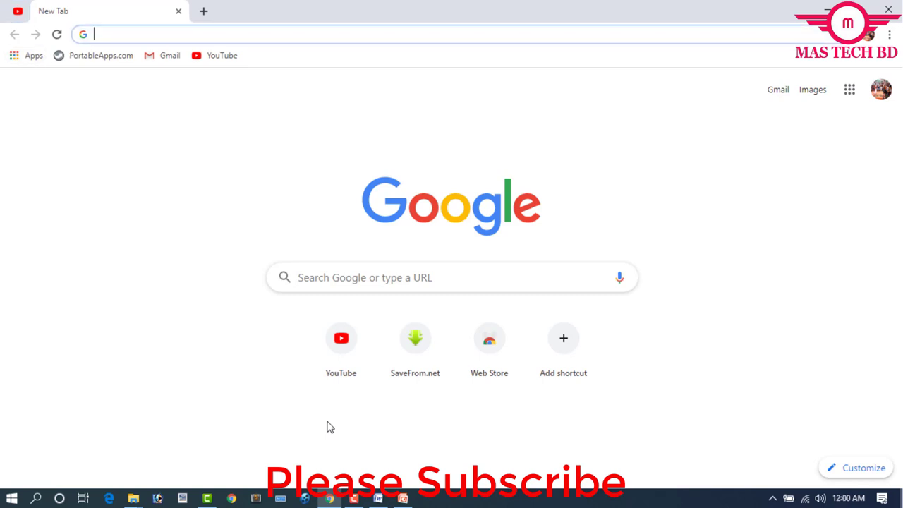
pyautogui.press('F6')
pyautogui.press('F6')
pyautogui.press('F6')
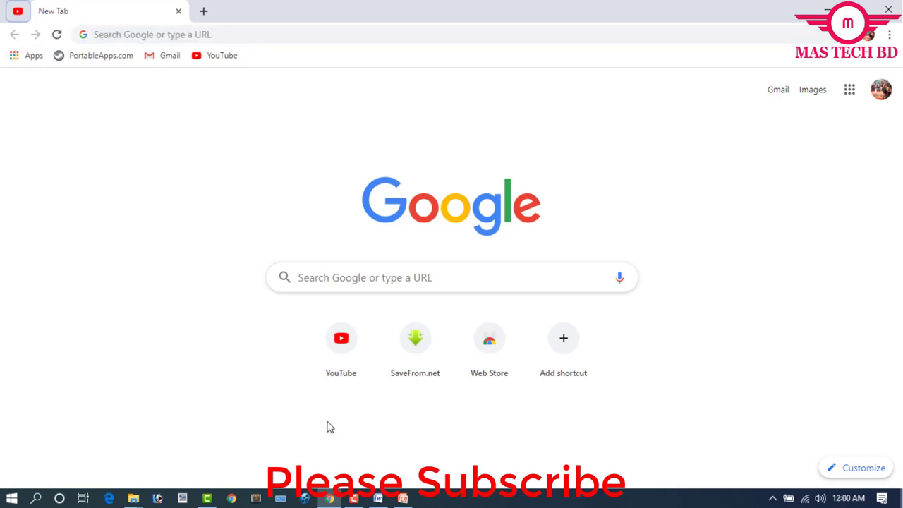
pyautogui.press('F6')
pyautogui.press('F6')
pyautogui.press('F6')
pyautogui.press('F6')
pyautogui.press('F6')
pyautogui.press('F6')
# Step: Back in Word, select then deselect 'you to switch' in the F6 bullet and scroll to F7
pyautogui.click(379, 500)
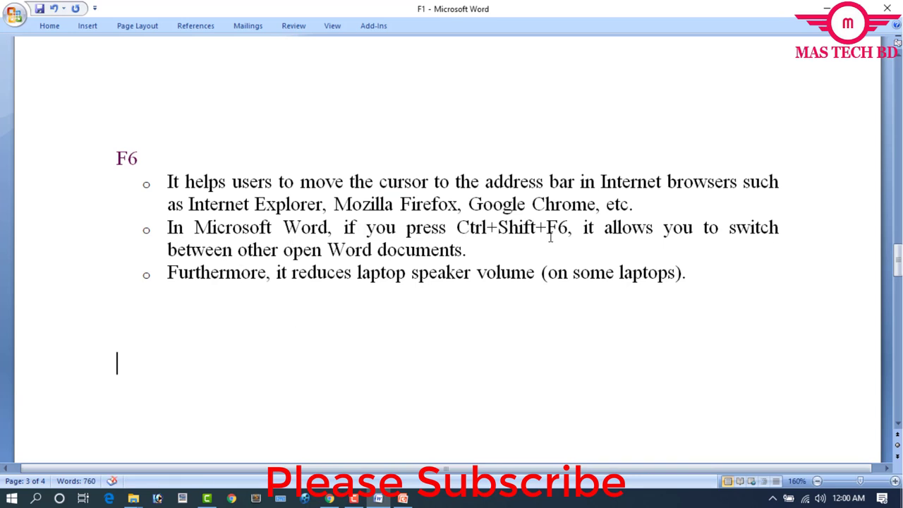
pyautogui.moveTo(663, 228); pyautogui.dragTo(779, 231)
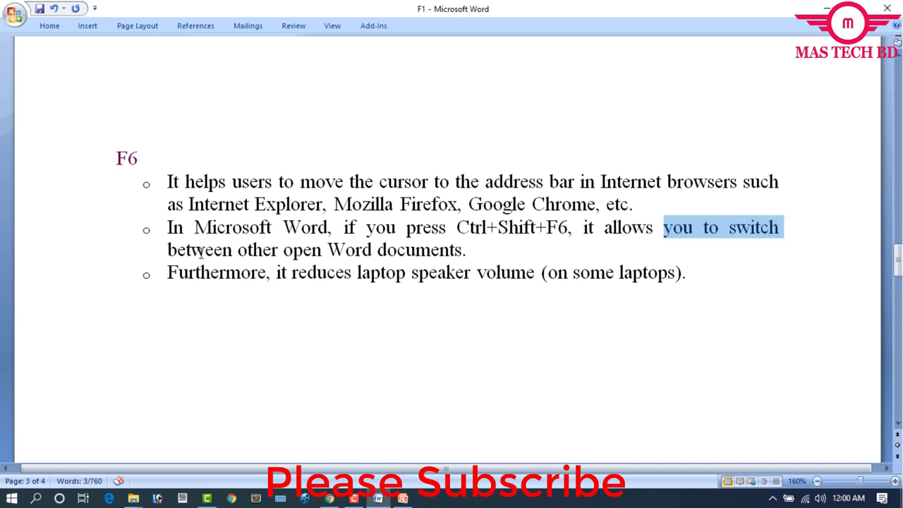
pyautogui.click(442, 250)
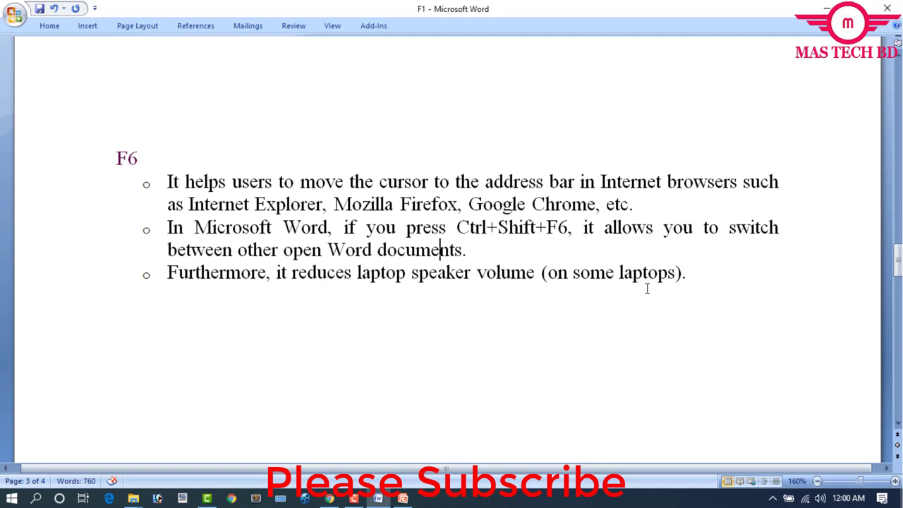
pyautogui.scroll(-3, 174, 278)
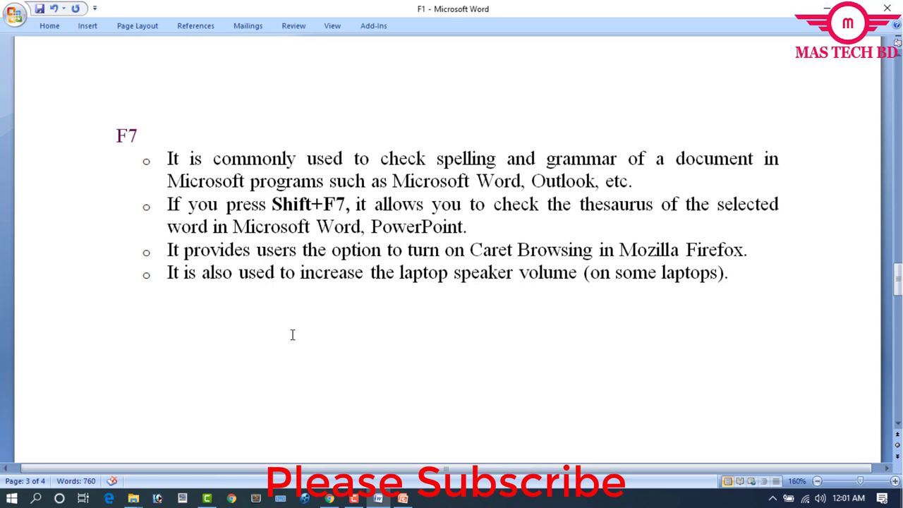
# Step: Try the Shift+F7 thesaurus, dismiss the no-thesaurus message, and scroll the notes to the F8 section
pyautogui.hotkey('shift', 'F7')
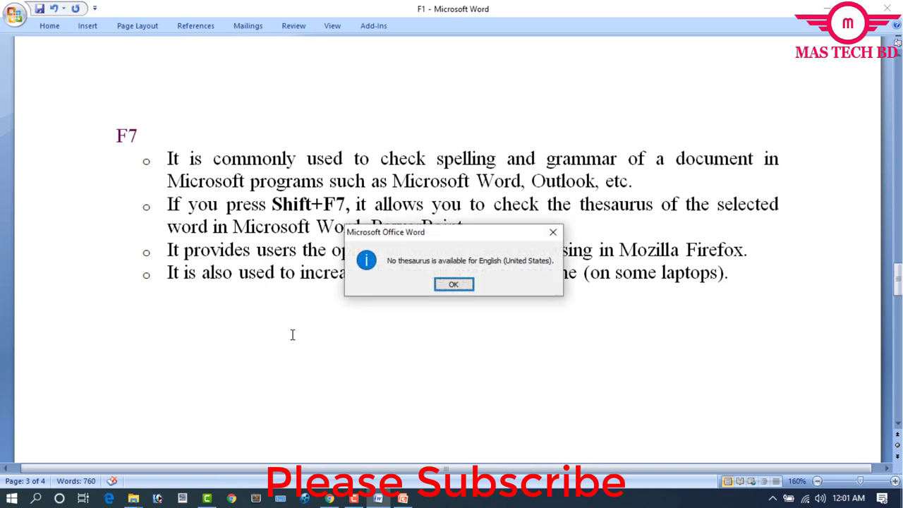
pyautogui.click(453, 279)
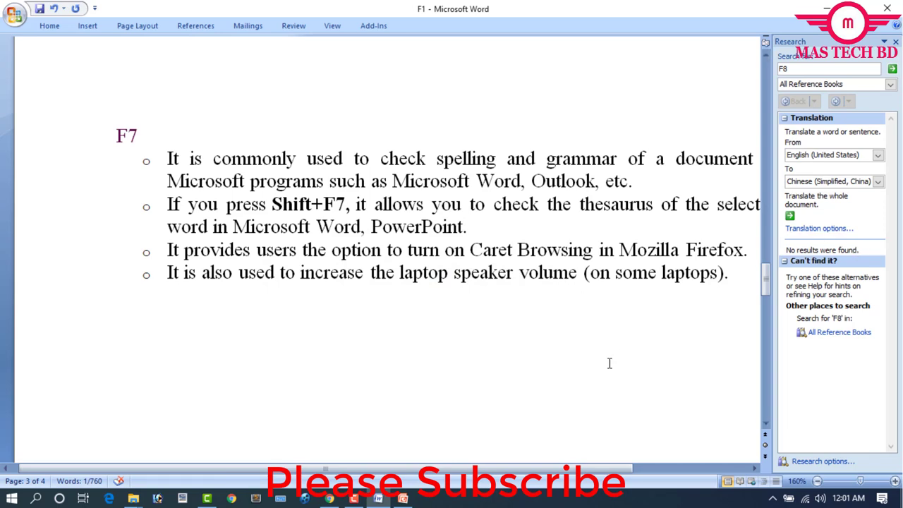
pyautogui.scroll(3, 607, 363)
pyautogui.scroll(2, 298, 339)
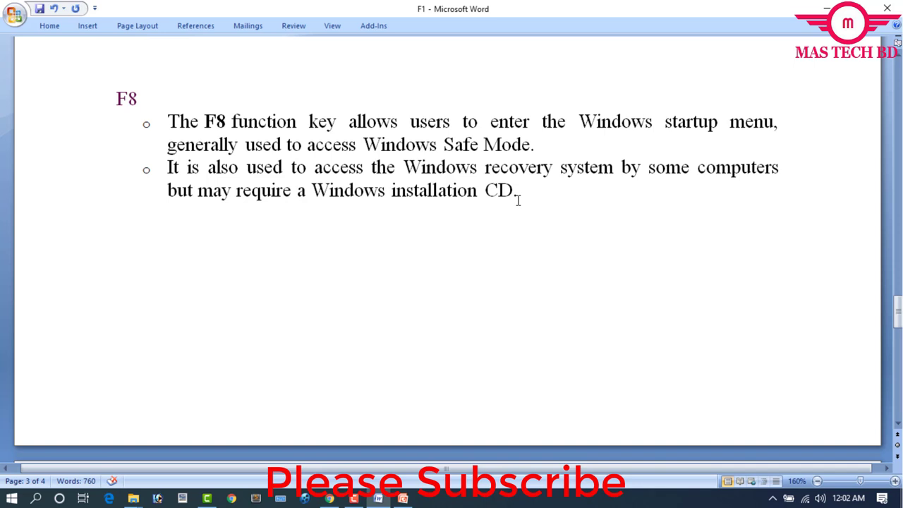
# Step: Scroll down to the F9 Outlook send/receive section, then switch to the Chrome window
pyautogui.scroll(-5, 148, 232)
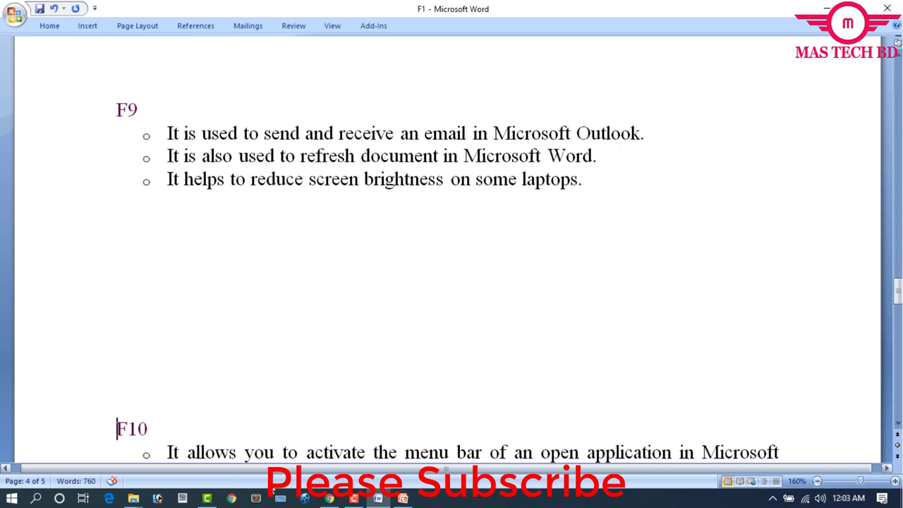
pyautogui.click(330, 499)
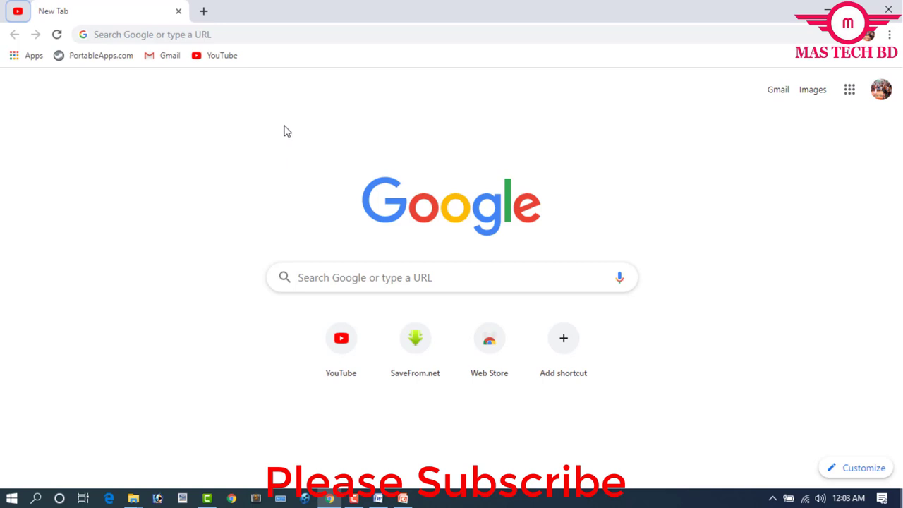
# Step: Zoom Chrome's New Tab page to 200% with Ctrl+Plus, reset it to 100%, and return to Word
pyautogui.hotkey('ctrl', '+')
pyautogui.hotkey('ctrl', '+')
pyautogui.hotkey('ctrl', '+')
pyautogui.hotkey('ctrl', '+')
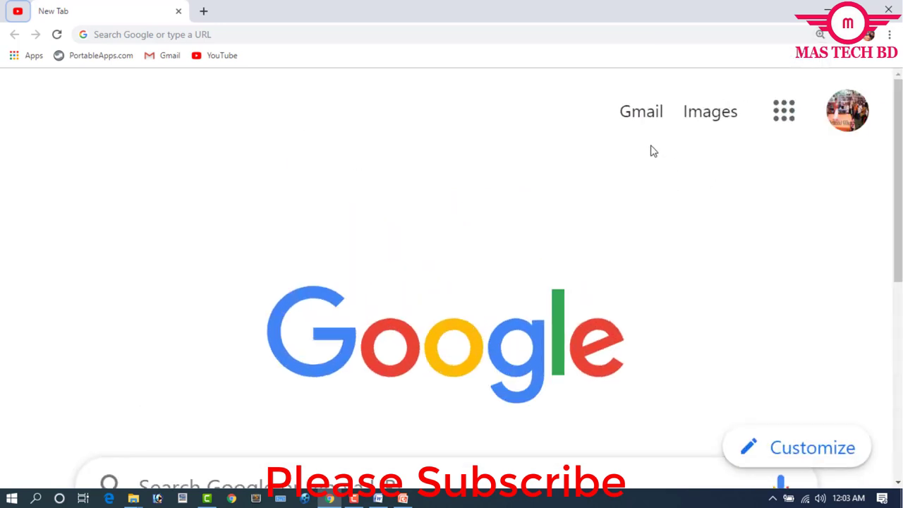
pyautogui.hotkey('ctrl', '0')
pyautogui.click(378, 498)
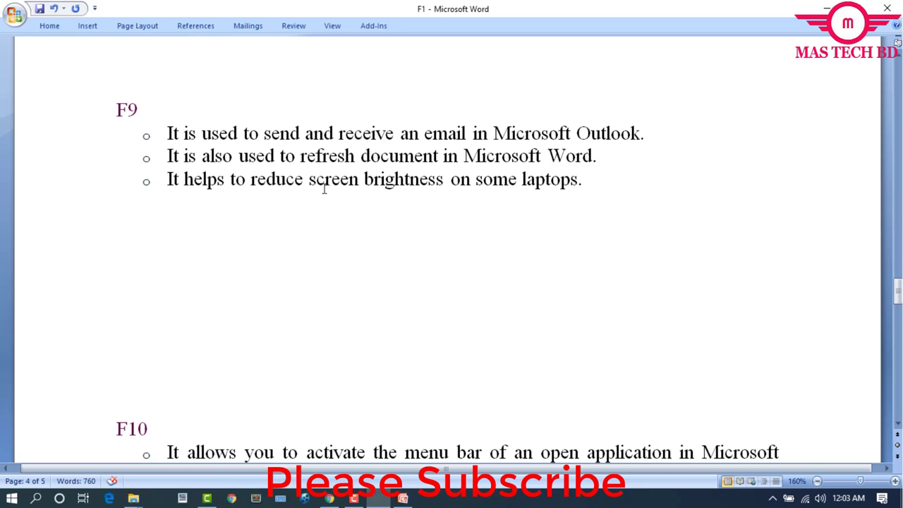
pyautogui.scroll(-6, 212, 156)
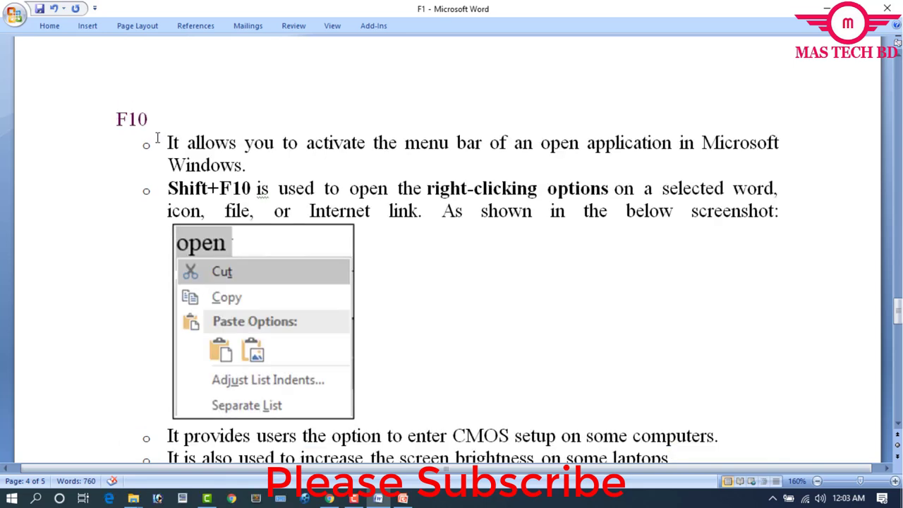
pyautogui.scroll(-1, 151, 122)
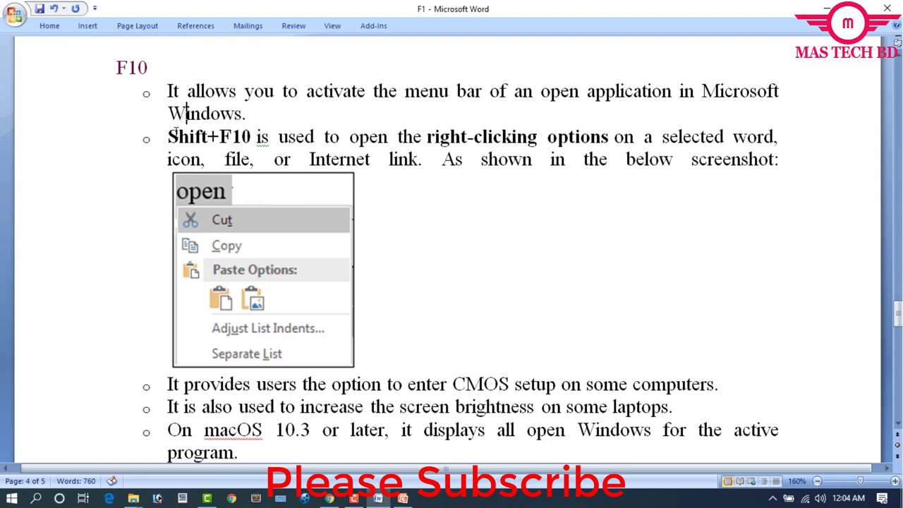
pyautogui.click(178, 137)
pyautogui.scroll(-2, 326, 300)
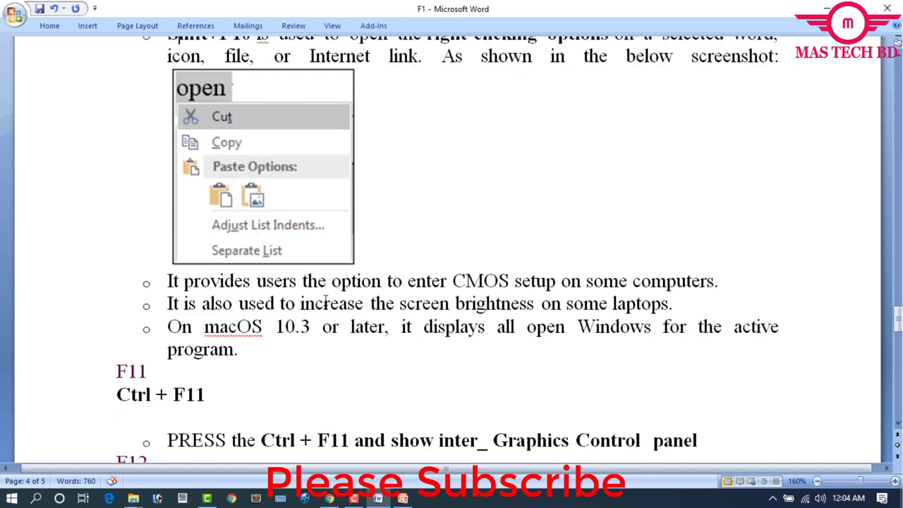
pyautogui.click(268, 226)
pyautogui.scroll(2, 269, 235)
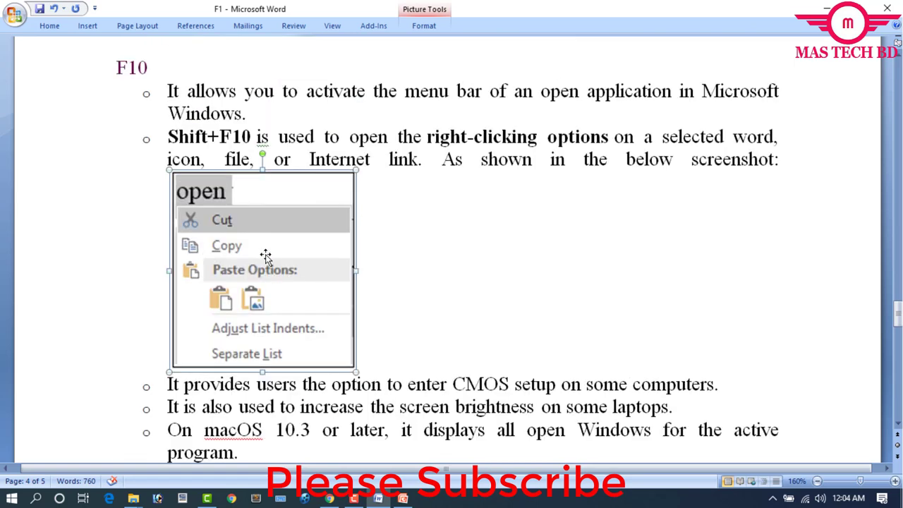
pyautogui.hotkey('shift', 'F10')
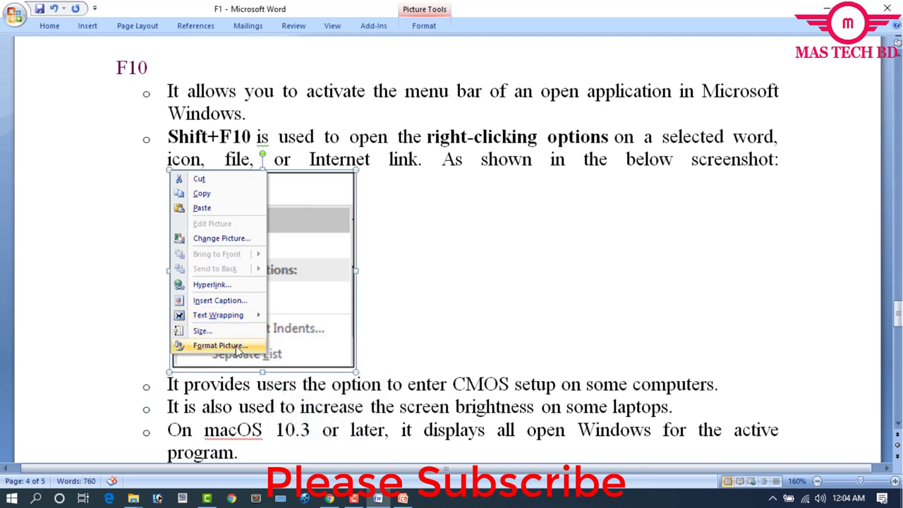
pyautogui.press('Escape')
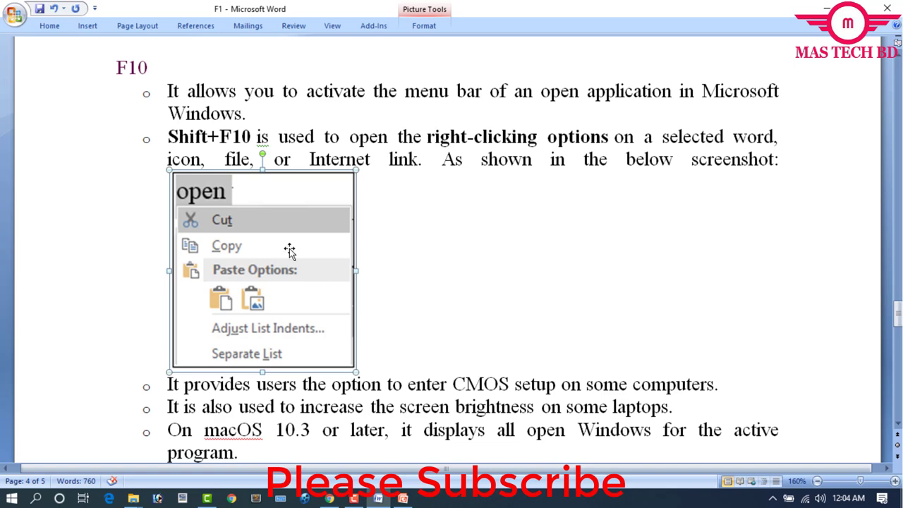
pyautogui.scroll(-2, 289, 251)
pyautogui.scroll(-1, 289, 251)
pyautogui.click(223, 252)
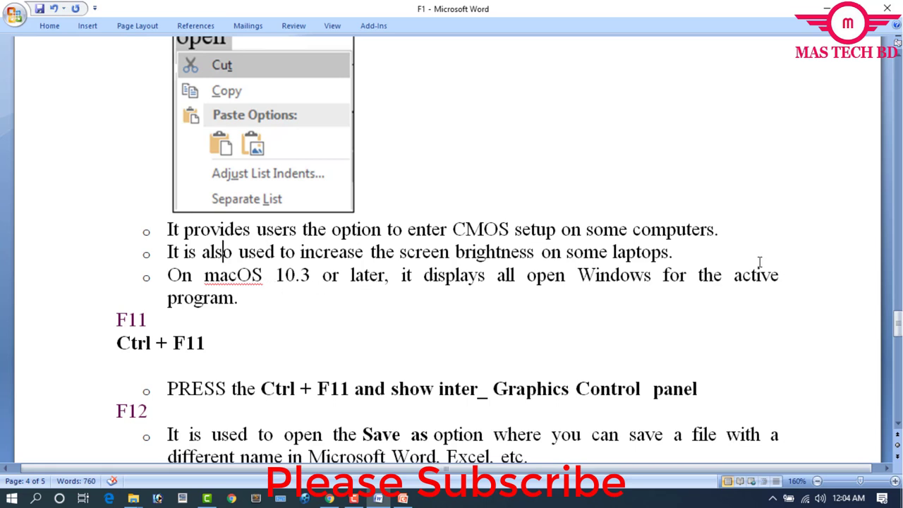
# Step: Insert a blank line and a page break before the F12 heading to push it onto the next page
pyautogui.scroll(-1, 308, 312)
pyautogui.scroll(-1, 307, 311)
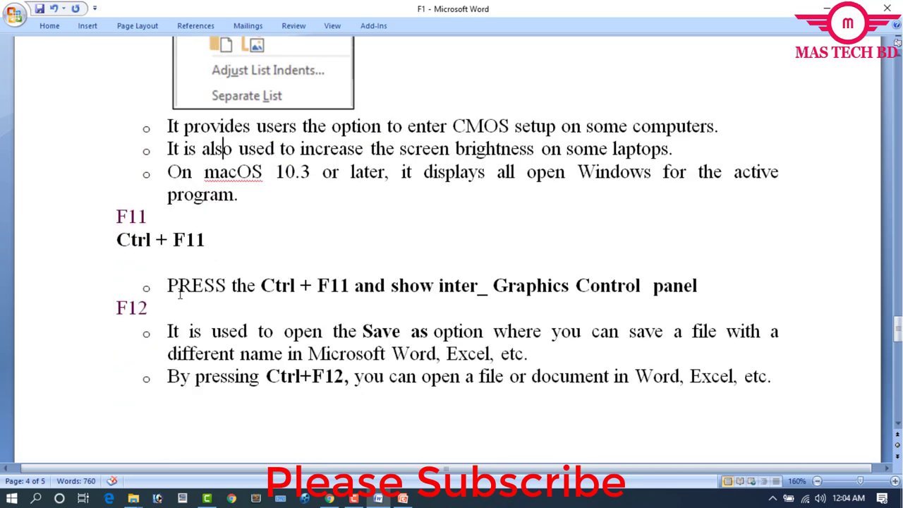
pyautogui.click(102, 306)
pyautogui.click(116, 308)
pyautogui.press('Return')
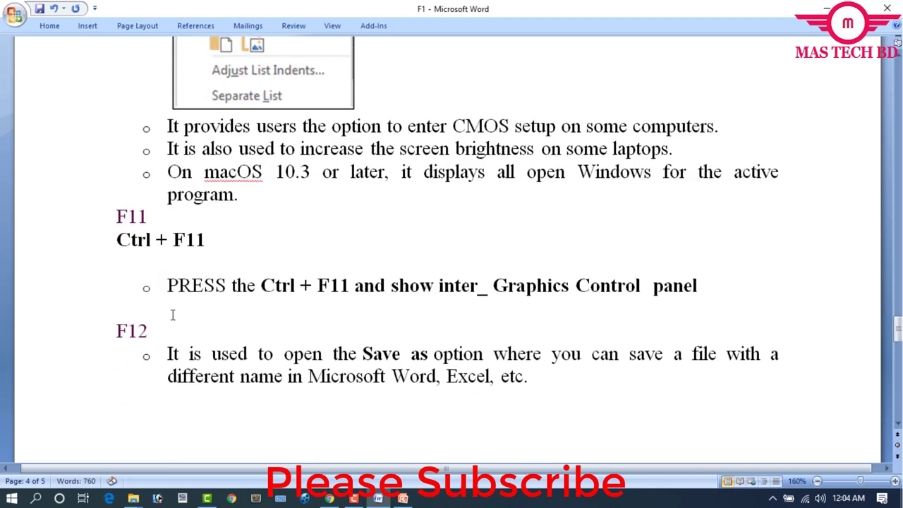
pyautogui.hotkey('ctrl', 'Return')
# Step: Change the F11 PRESS line to read Ctrl +ALT + F11
pyautogui.scroll(2, 222, 314)
pyautogui.scroll(1, 223, 313)
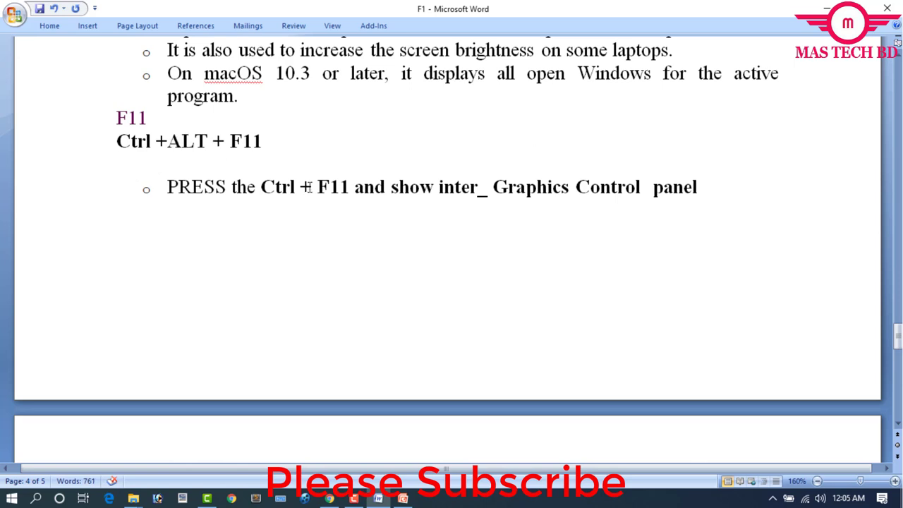
pyautogui.click(312, 187)
pyautogui.write('+A')
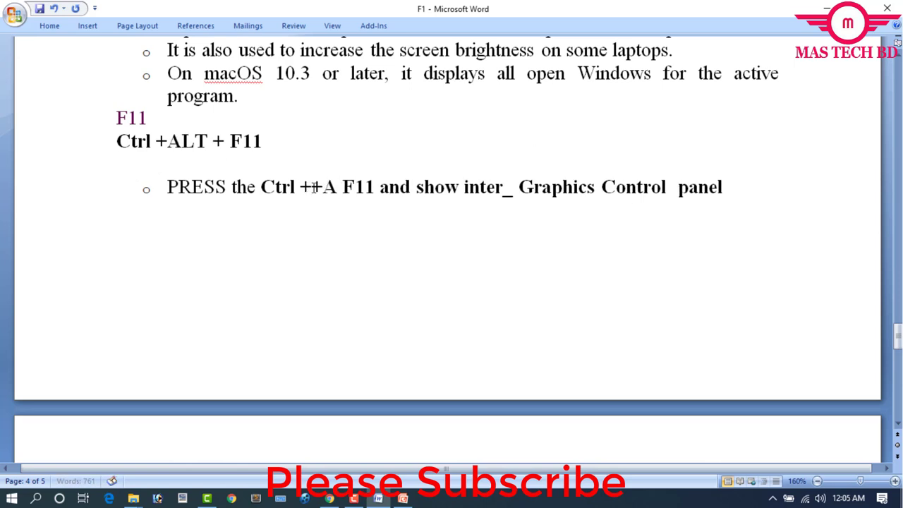
pyautogui.write('LT ')
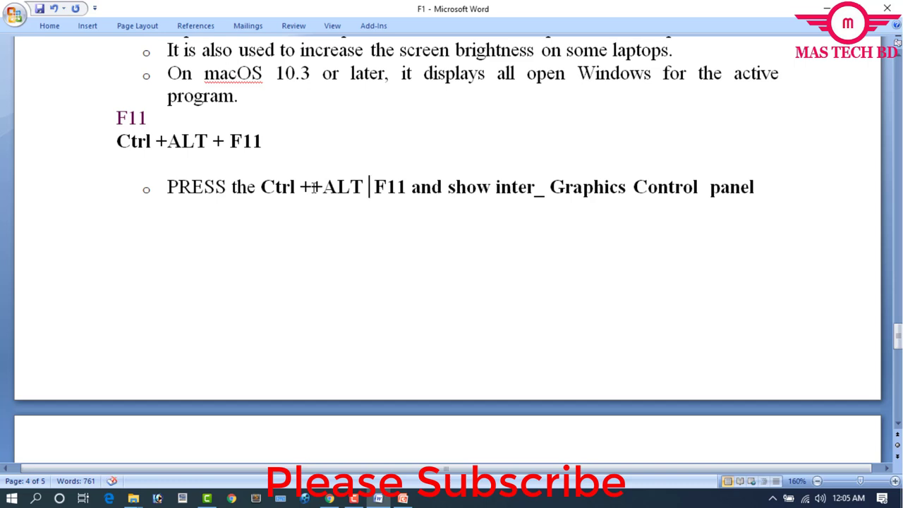
pyautogui.write('+')
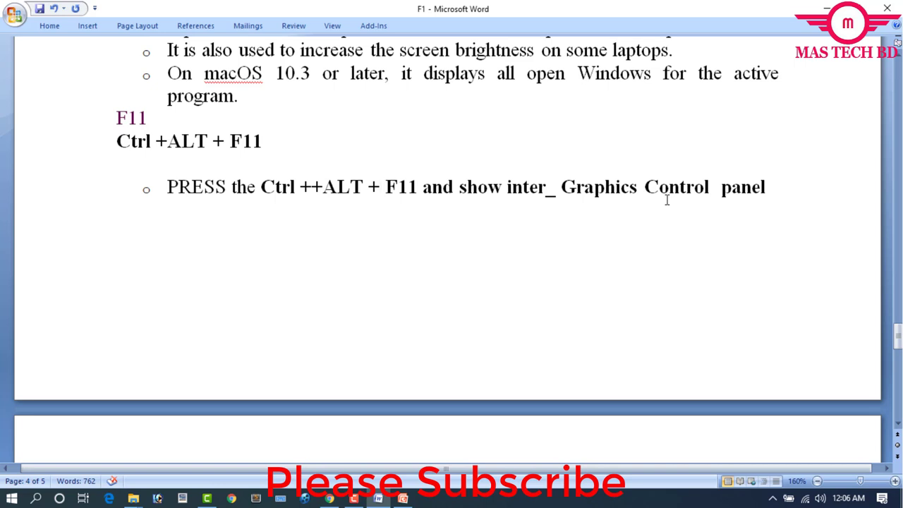
# Step: Demonstrate Ctrl+Alt+F11 opening the Intel graphics panel, close it, and scroll to the F12 section
pyautogui.hotkey('ctrl', 'alt', 'F11')
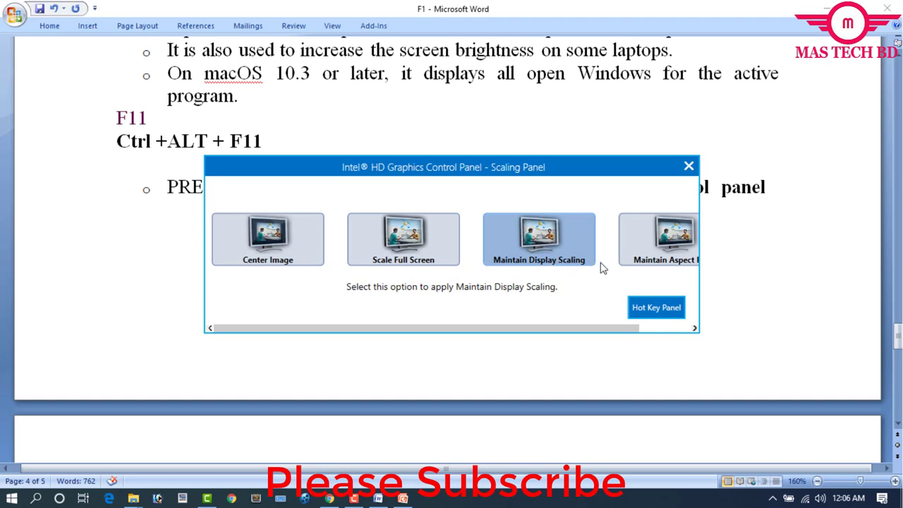
pyautogui.click(689, 169)
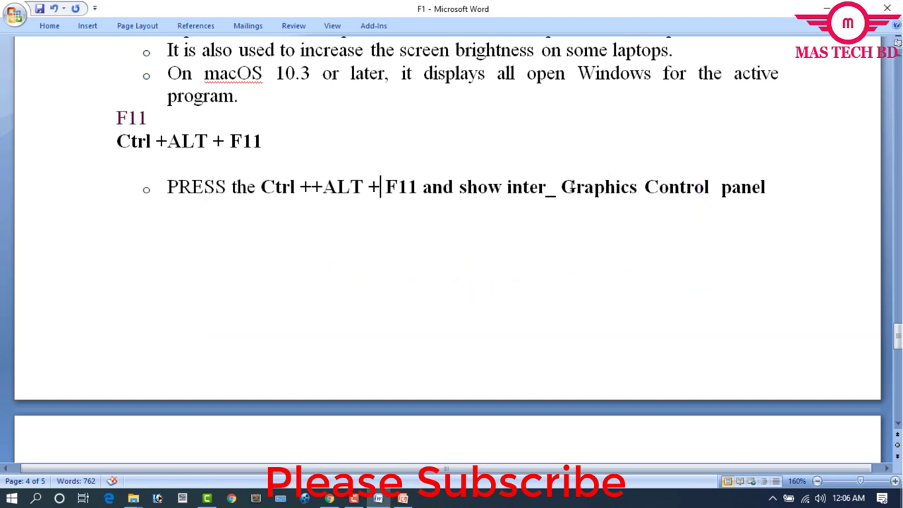
pyautogui.scroll(-3, 319, 259)
pyautogui.scroll(-3, 319, 260)
pyautogui.scroll(-3, 282, 260)
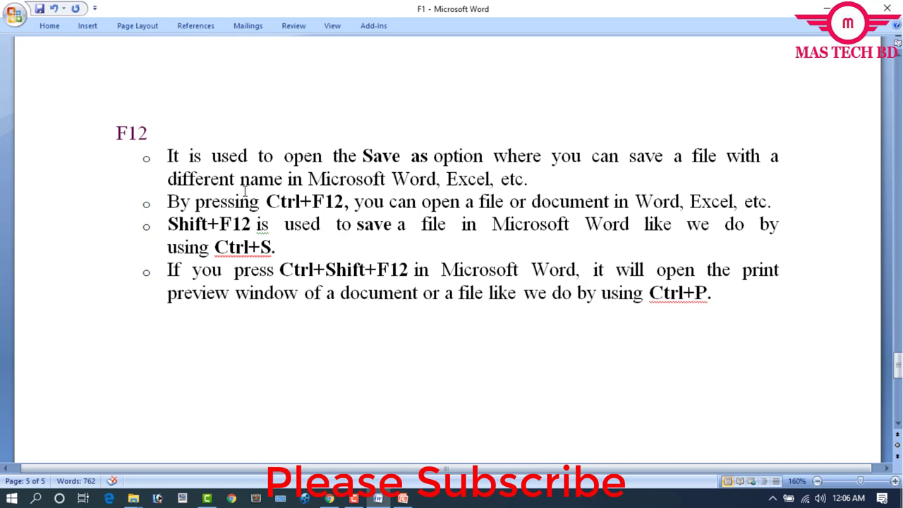
# Step: Save the document with Shift+F12, then show the Ctrl+F12 Open dialog and cancel it
pyautogui.scroll(5, 400, 226)
pyautogui.scroll(-2, 290, 260)
pyautogui.scroll(-2, 280, 261)
pyautogui.hotkey('shift', 'F12')
pyautogui.hotkey('ctrl', 'F12')
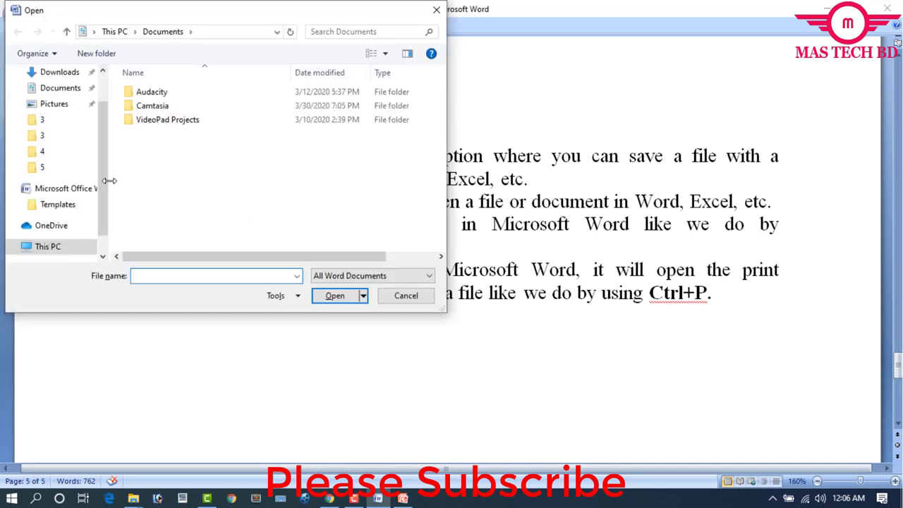
pyautogui.click(404, 296)
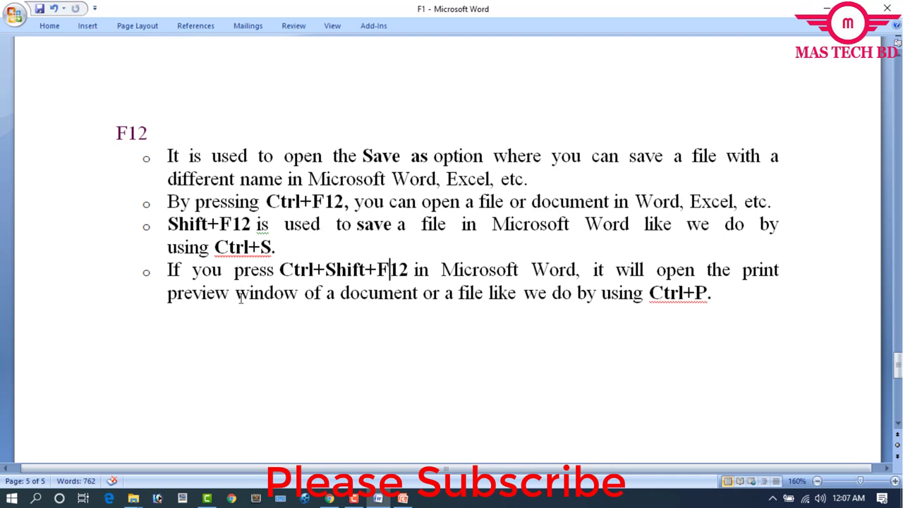
pyautogui.scroll(-1, 226, 298)
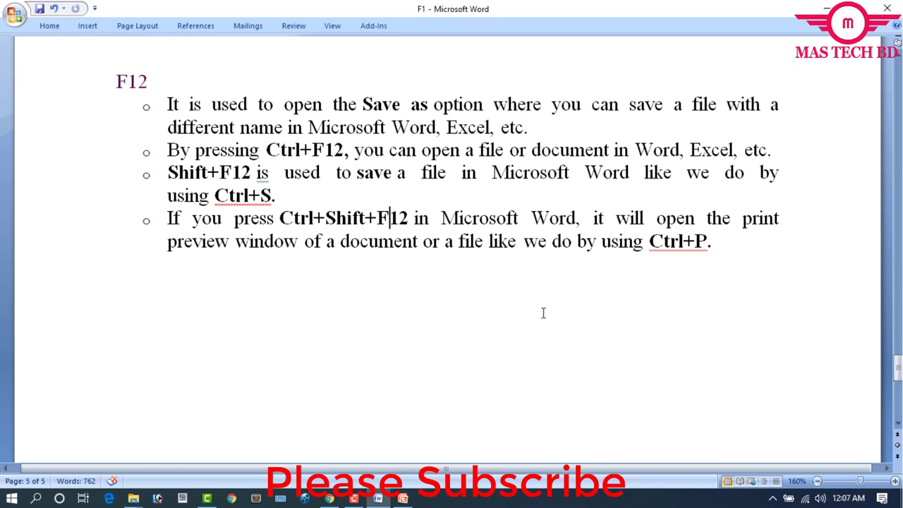
pyautogui.hotkey('ctrl', 'shift', 'F12')
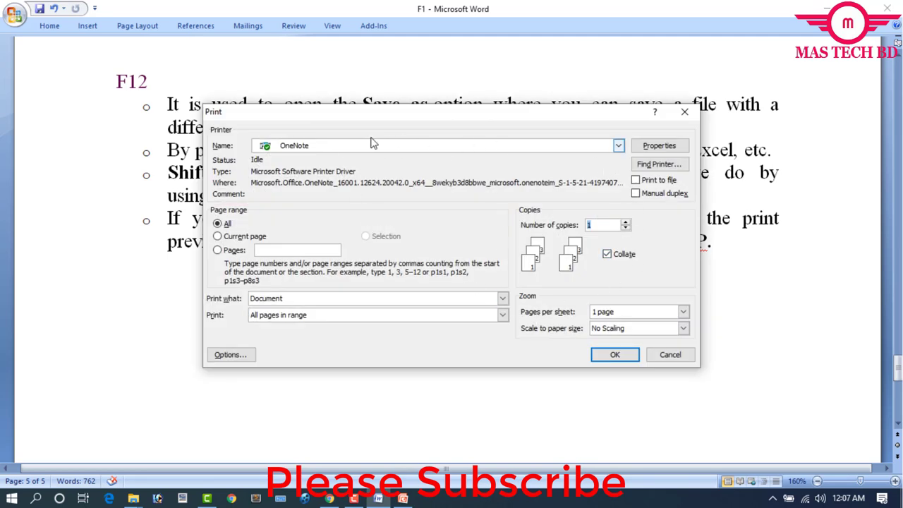
pyautogui.click(661, 353)
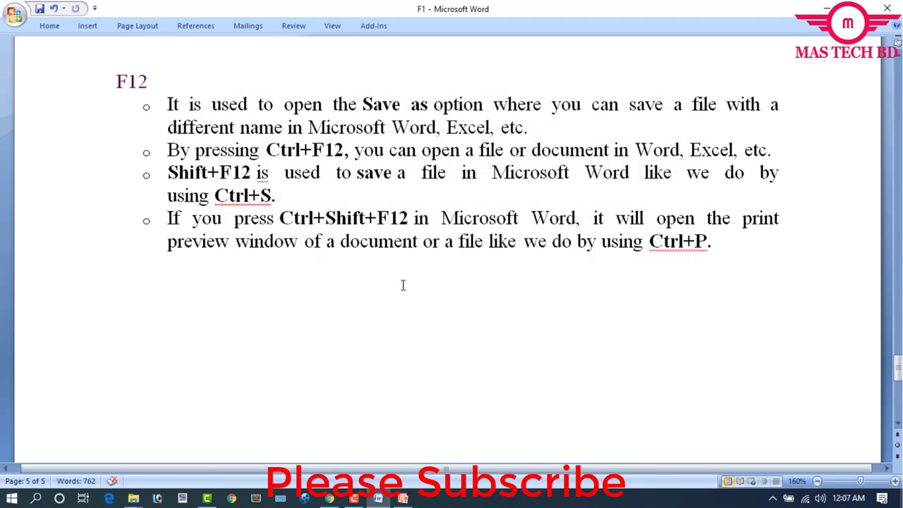
pyautogui.scroll(-1, 294, 241)
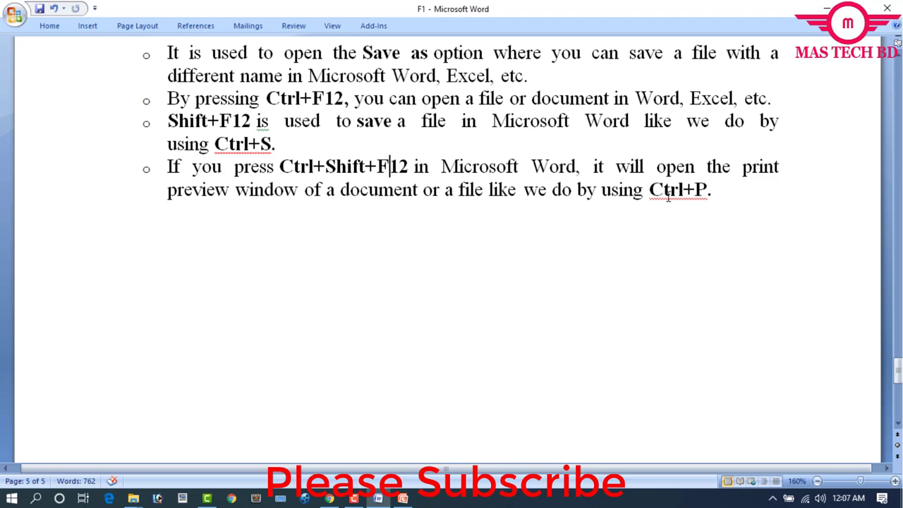
pyautogui.hotkey('ctrl', 'shift', 'F12')
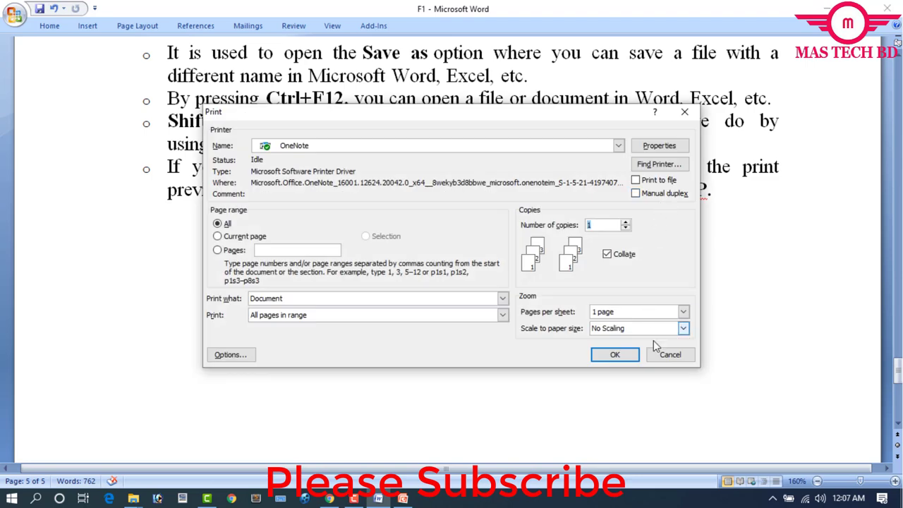
pyautogui.click(671, 354)
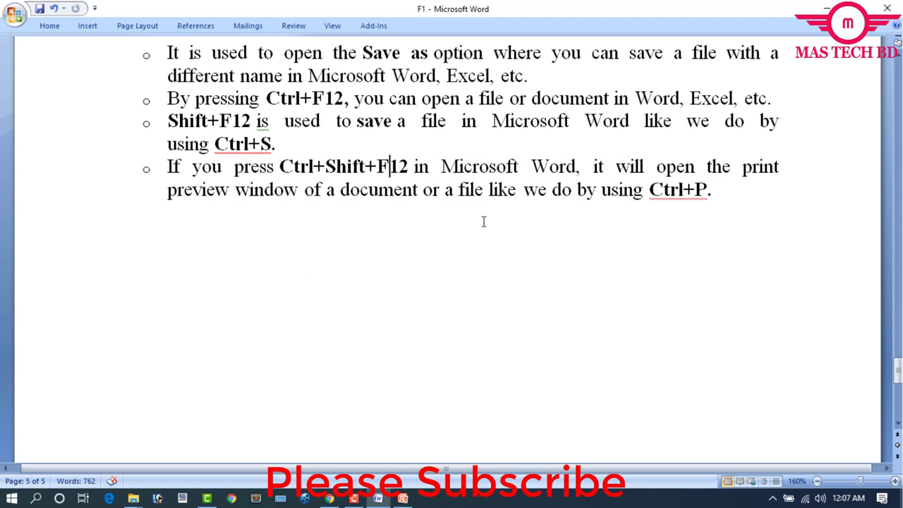
pyautogui.click(733, 196)
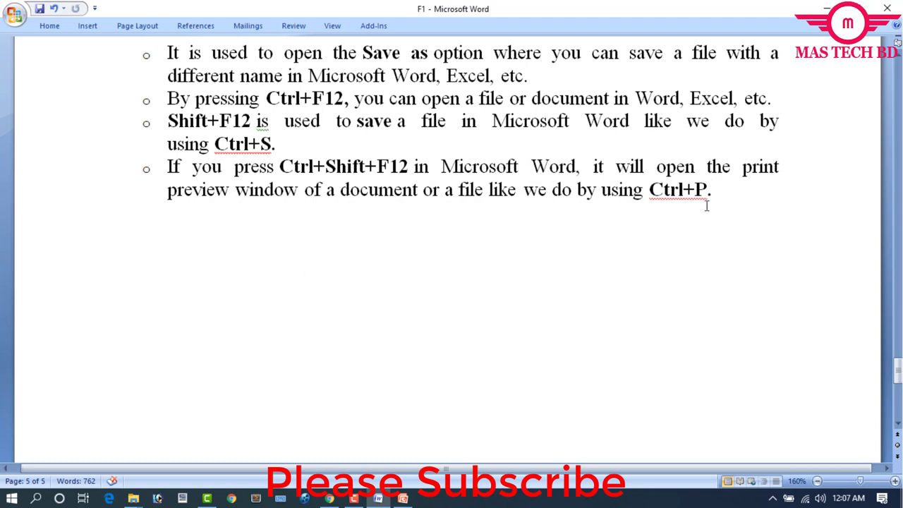